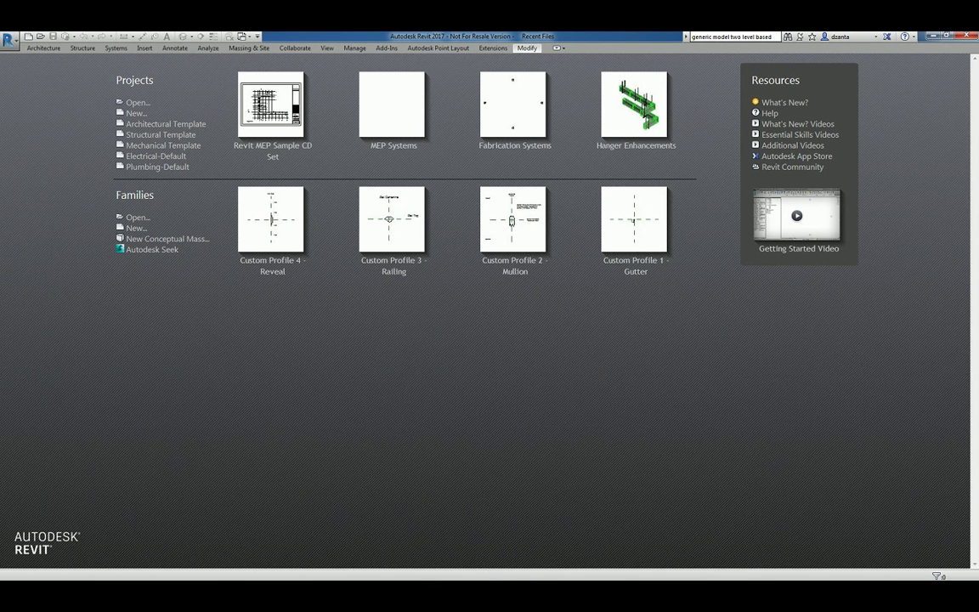
Create a new family from the Profile-Stair Nosing.rft template
{"action": "left_click", "coordinate": [356, 420]}
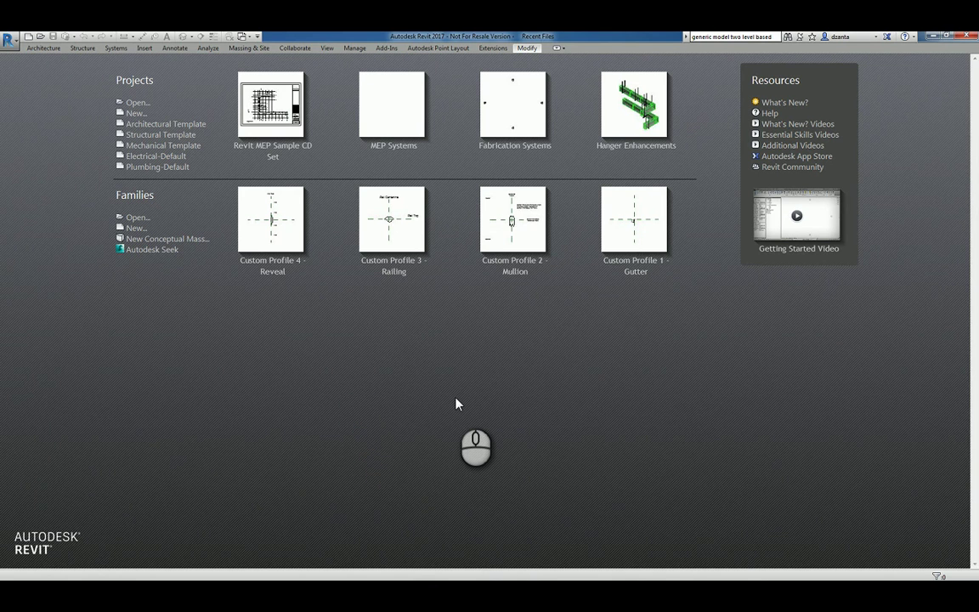
{"action": "left_click", "coordinate": [137, 228]}
{"action": "left_click", "coordinate": [614, 358]}
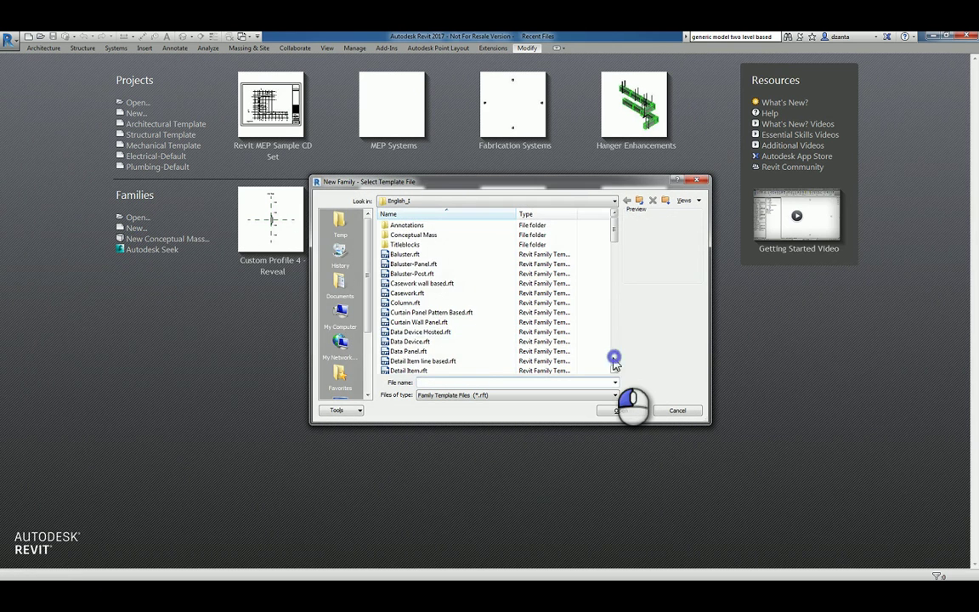
{"action": "left_click", "coordinate": [614, 359]}
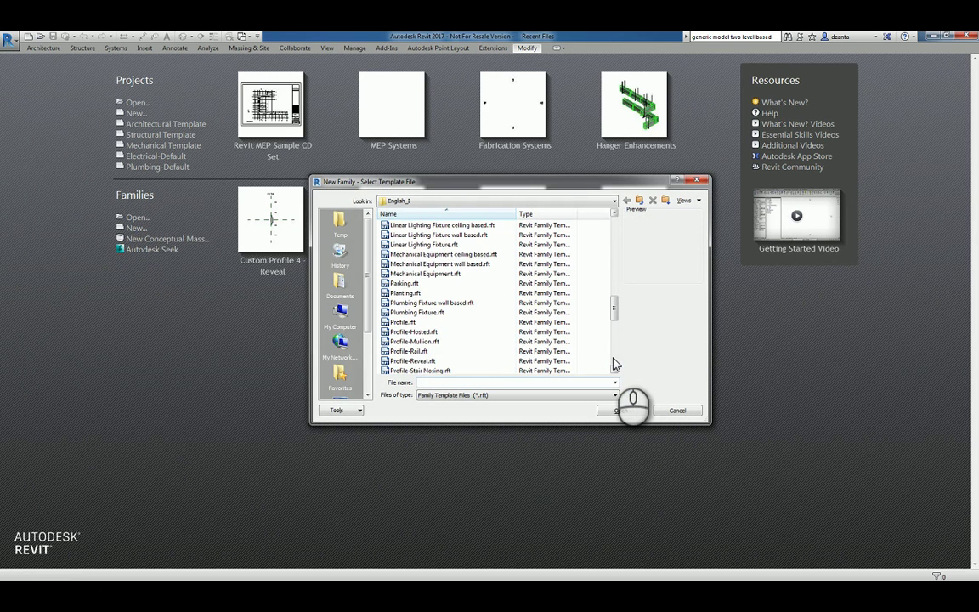
{"action": "left_click", "coordinate": [613, 370]}
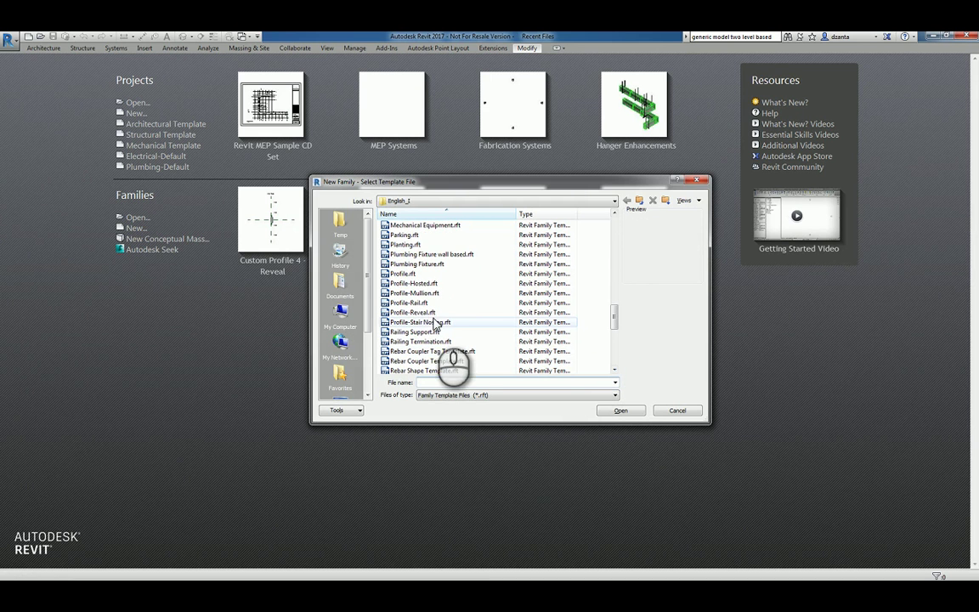
{"action": "left_click", "coordinate": [433, 323]}
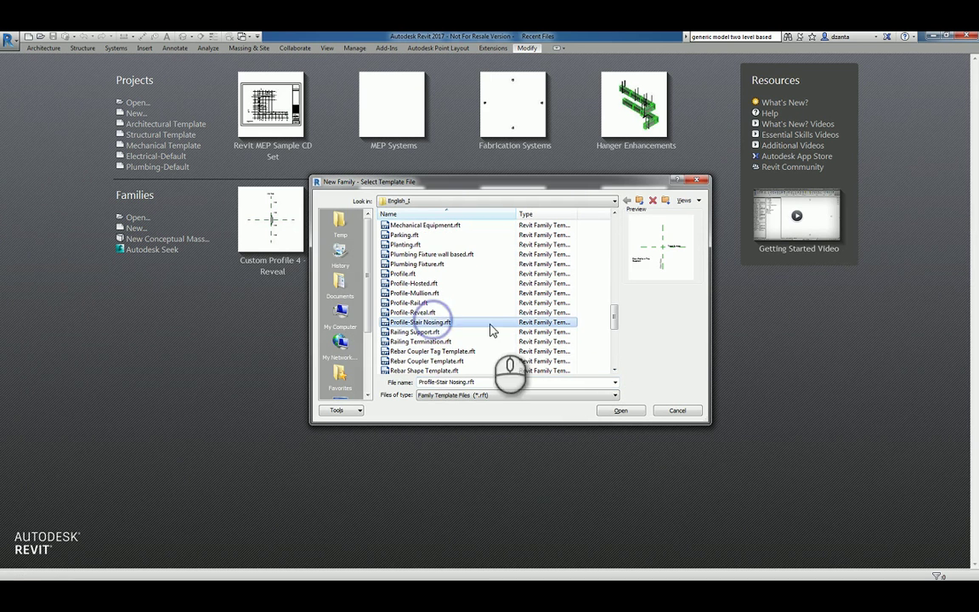
{"action": "left_click", "coordinate": [623, 411]}
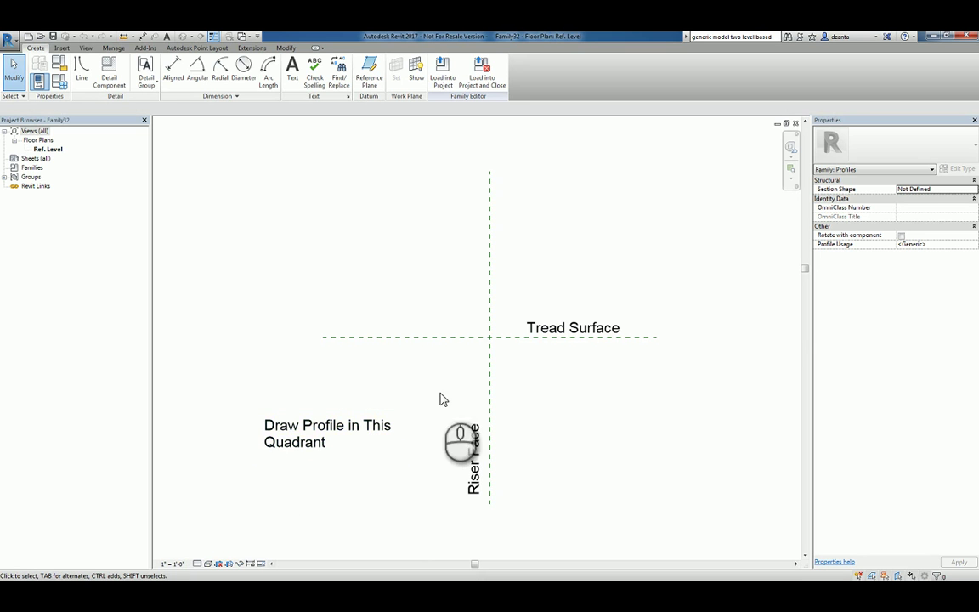
Sketch trial profile lines along the riser face, then discard them
{"action": "scroll", "coordinate": [487, 367], "scroll_direction": "up", "scroll_amount": 3}
{"action": "scroll", "coordinate": [485, 357], "scroll_direction": "up", "scroll_amount": 2}
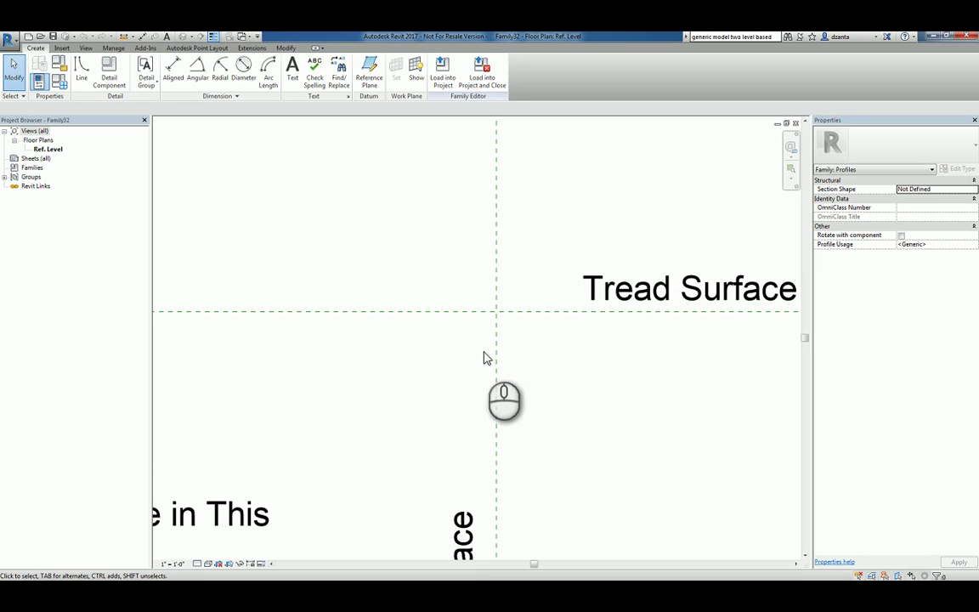
{"action": "left_click", "coordinate": [82, 77]}
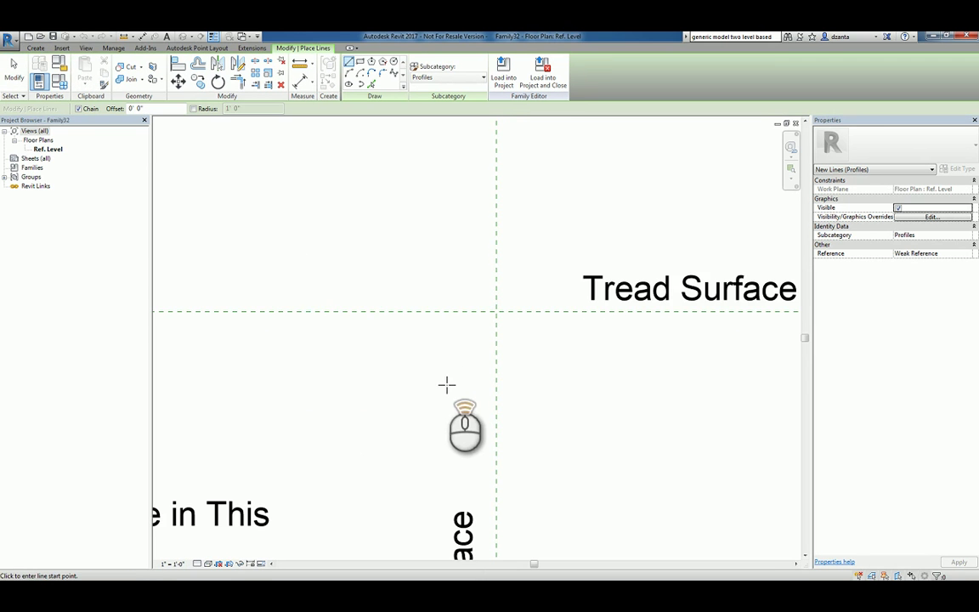
{"action": "scroll", "coordinate": [448, 384], "scroll_direction": "up", "scroll_amount": 1}
{"action": "left_click", "coordinate": [654, 289]}
{"action": "left_click", "coordinate": [654, 465]}
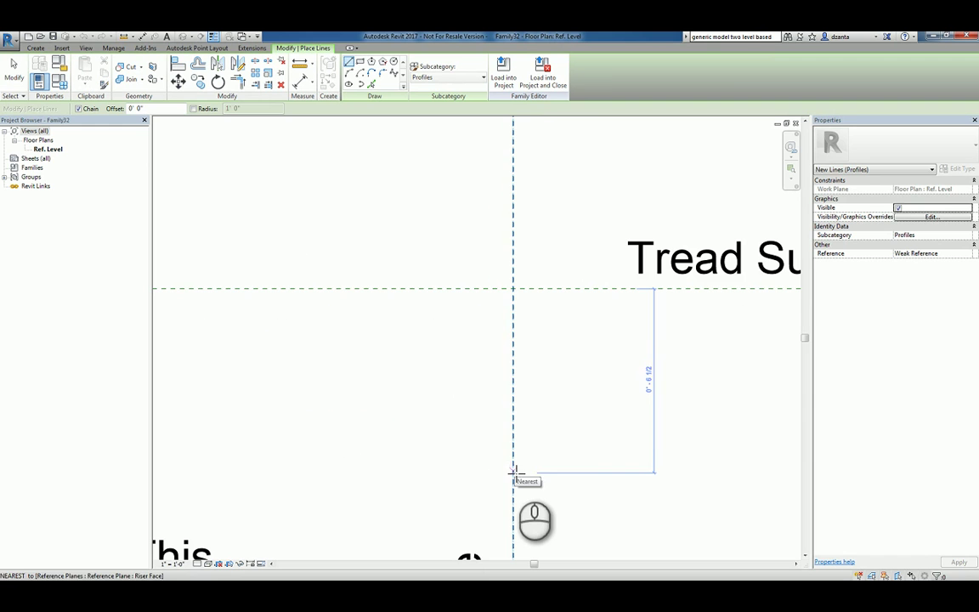
{"action": "left_click", "coordinate": [513, 470]}
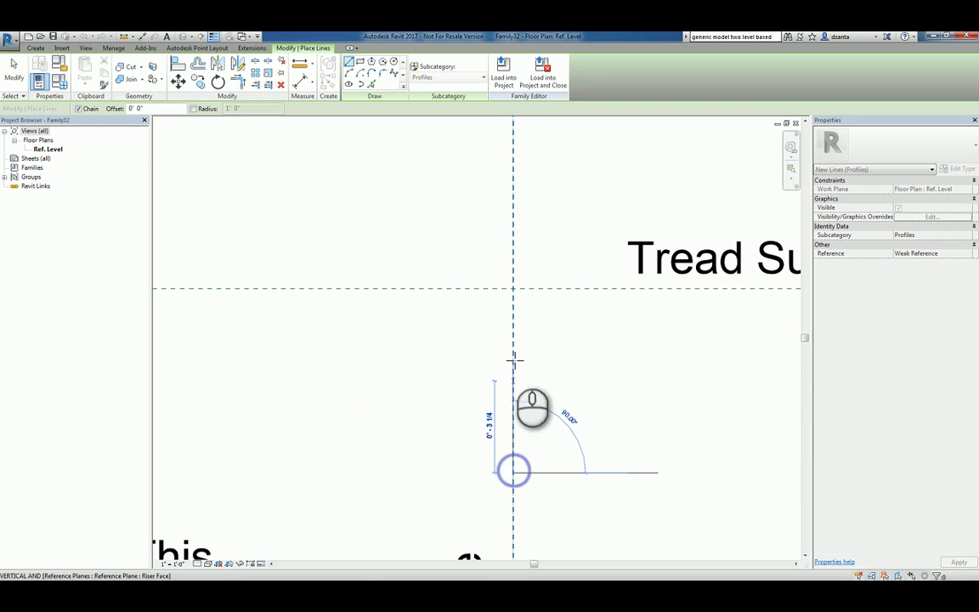
{"action": "left_click", "coordinate": [513, 289]}
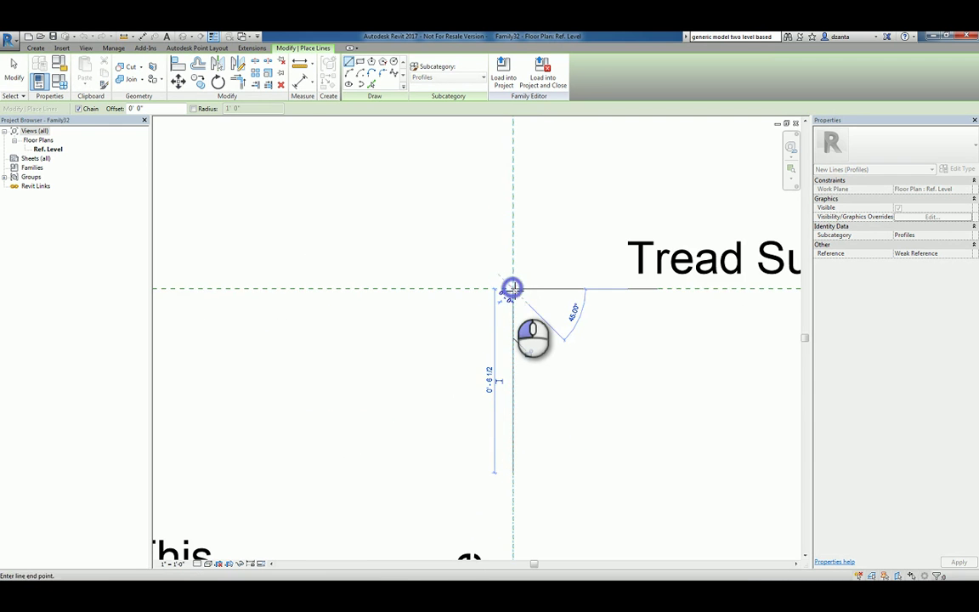
{"action": "left_click", "coordinate": [575, 289]}
Draw the notched top edge of the nosing along the tread surface past the riser face
{"action": "left_click", "coordinate": [572, 280]}
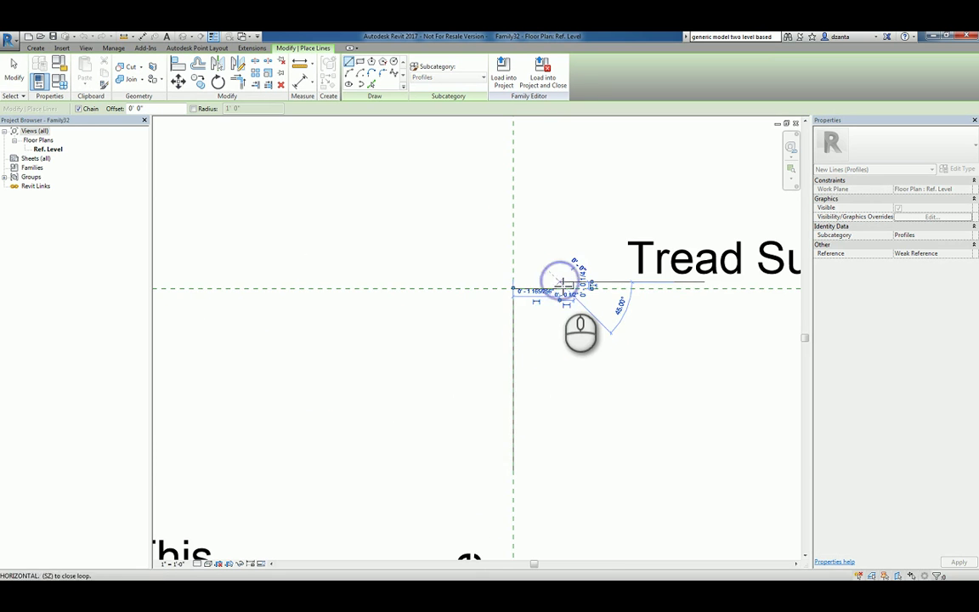
{"action": "left_click", "coordinate": [560, 285]}
{"action": "scroll", "coordinate": [561, 285], "scroll_direction": "up", "scroll_amount": 4}
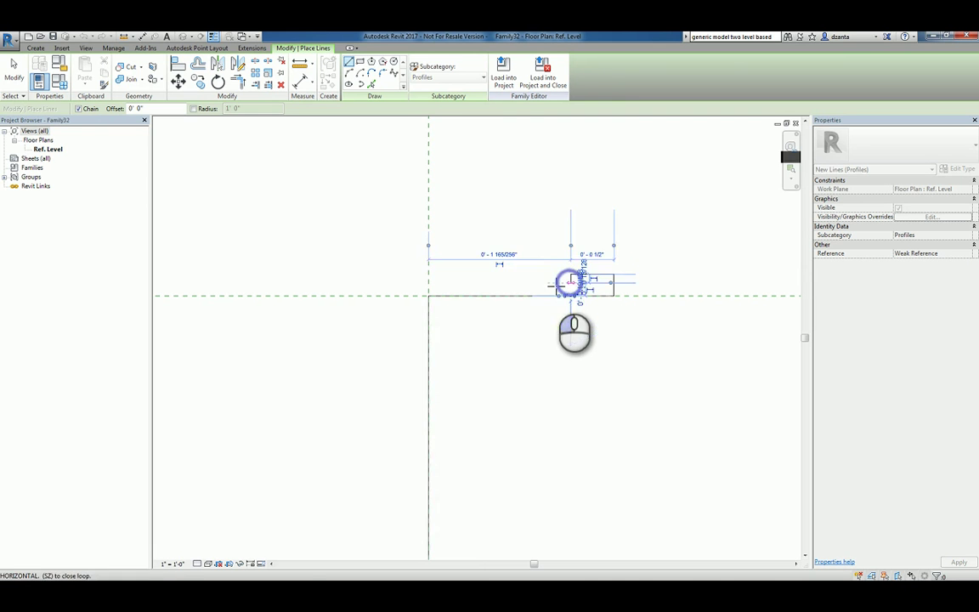
{"action": "left_click", "coordinate": [571, 283]}
{"action": "left_click", "coordinate": [524, 283]}
{"action": "left_click", "coordinate": [524, 274]}
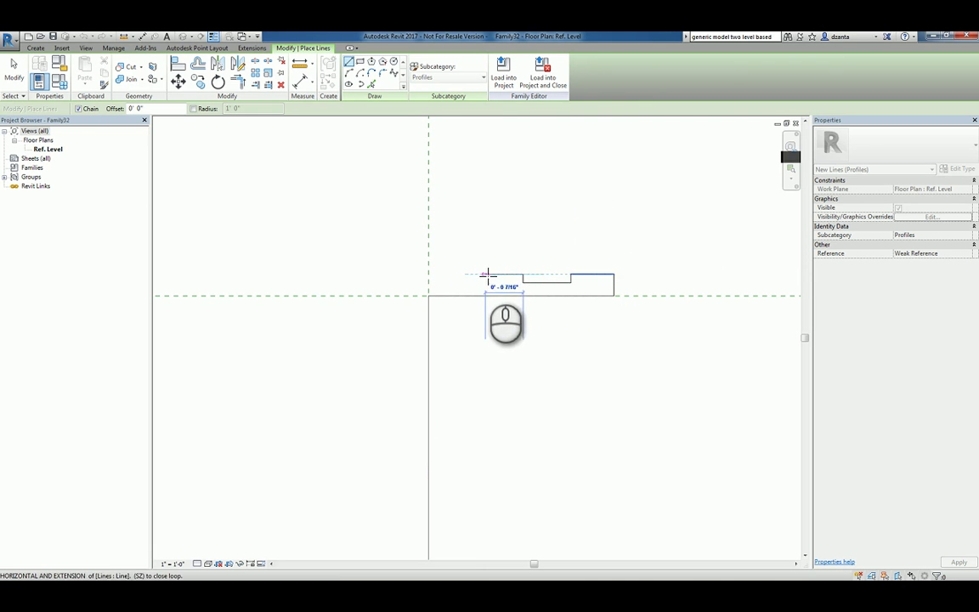
{"action": "left_click", "coordinate": [482, 273]}
{"action": "left_click", "coordinate": [483, 283]}
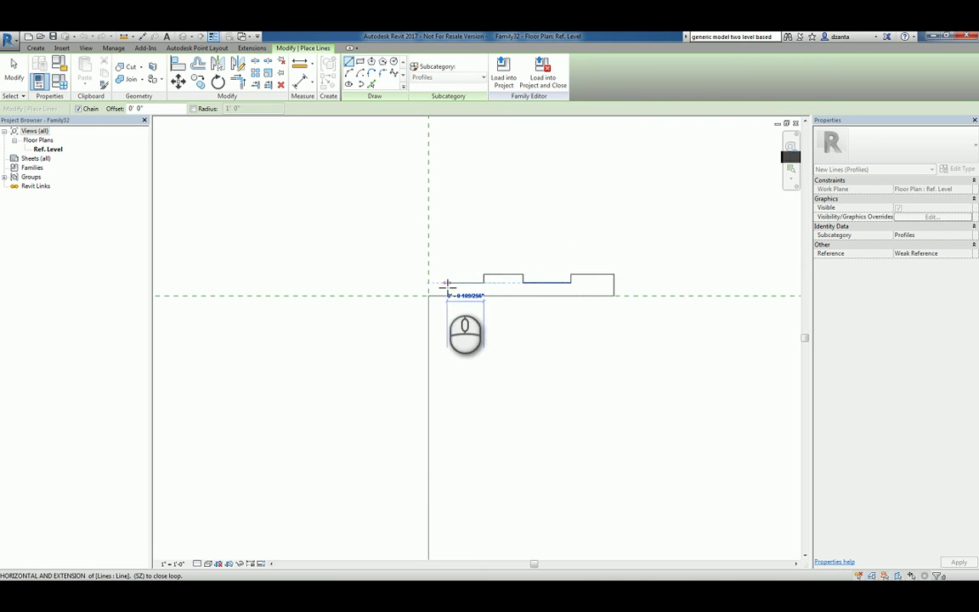
{"action": "left_click", "coordinate": [440, 274]}
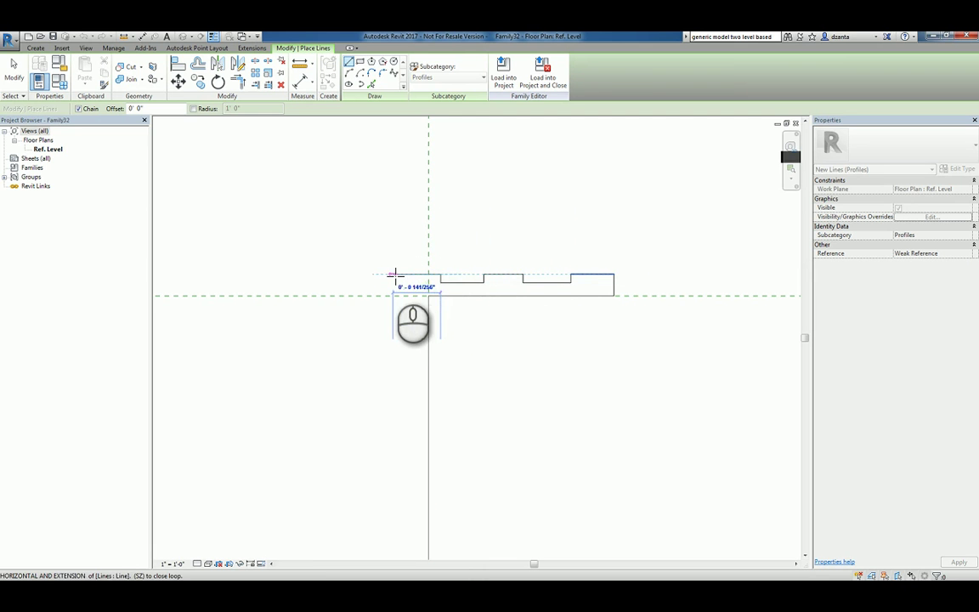
{"action": "left_click", "coordinate": [396, 274]}
Round the front nose with an arc and close the outline with a strip tapering down the riser face
{"action": "left_click", "coordinate": [349, 73]}
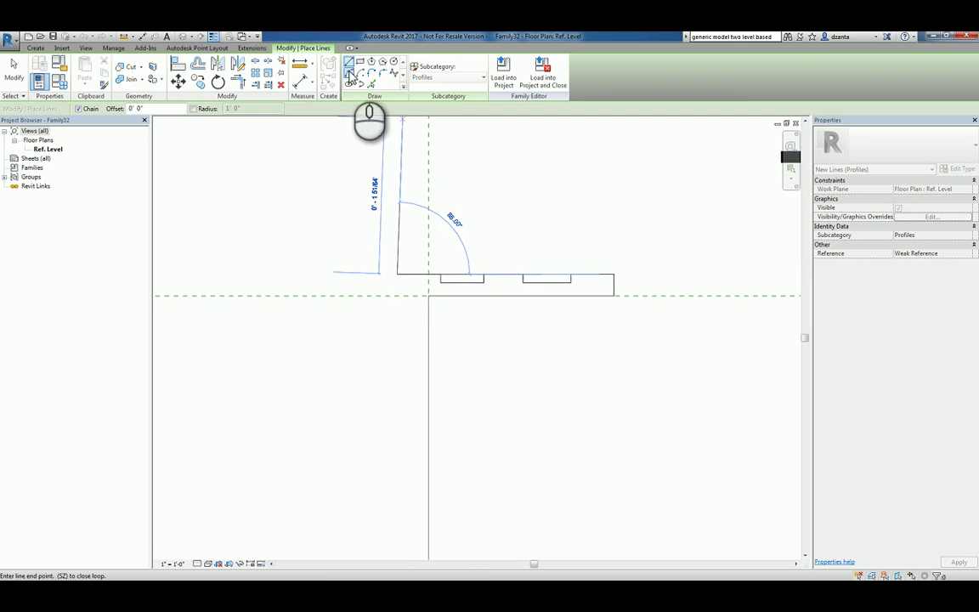
{"action": "left_click", "coordinate": [392, 339]}
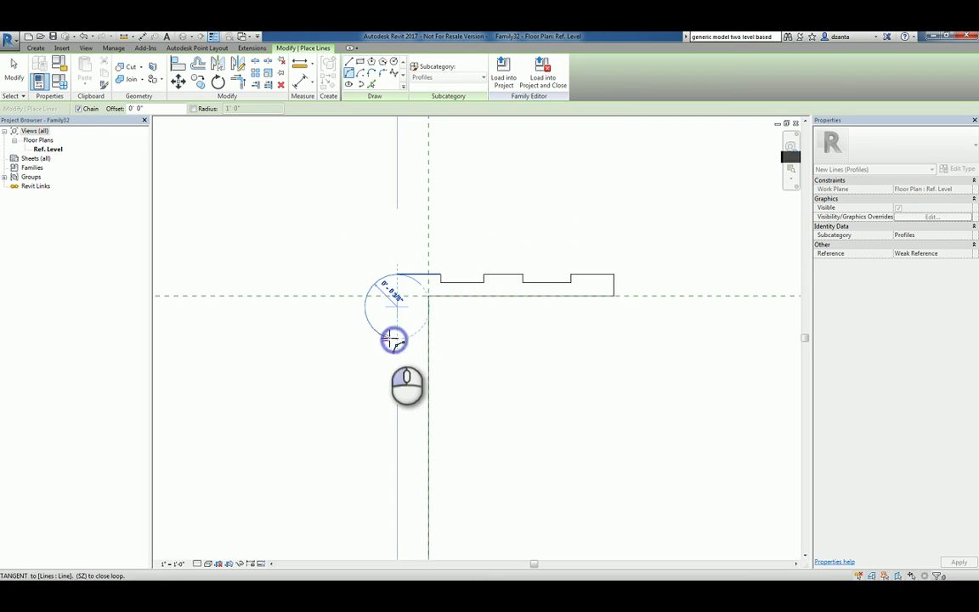
{"action": "left_click", "coordinate": [349, 61]}
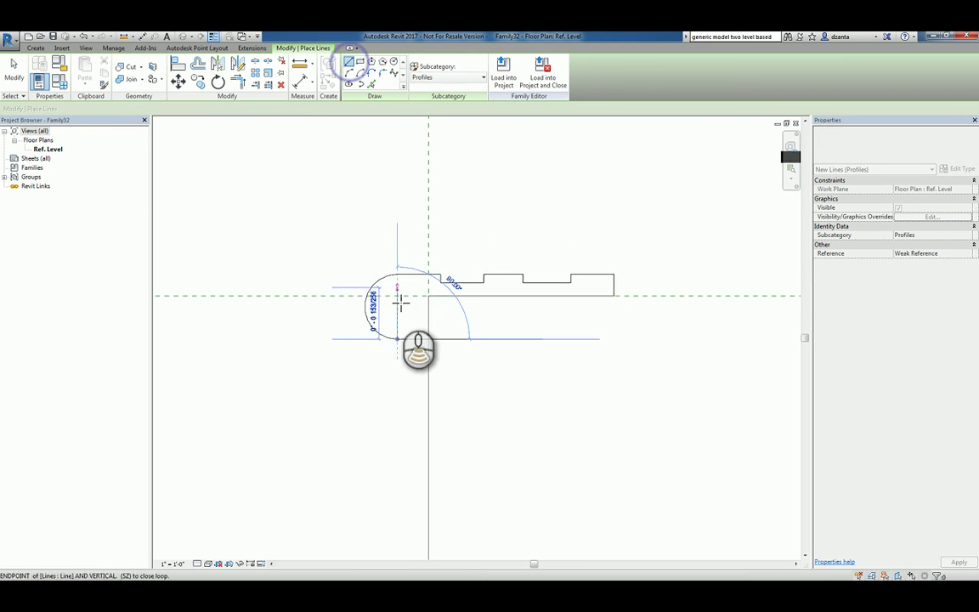
{"action": "scroll", "coordinate": [442, 389], "scroll_direction": "down", "scroll_amount": 1}
{"action": "mouse_move", "coordinate": [442, 388]}
{"action": "middle_mouse_down"}
{"action": "mouse_move", "coordinate": [484, 328]}
{"action": "mouse_move", "coordinate": [501, 262]}
{"action": "middle_mouse_up"}
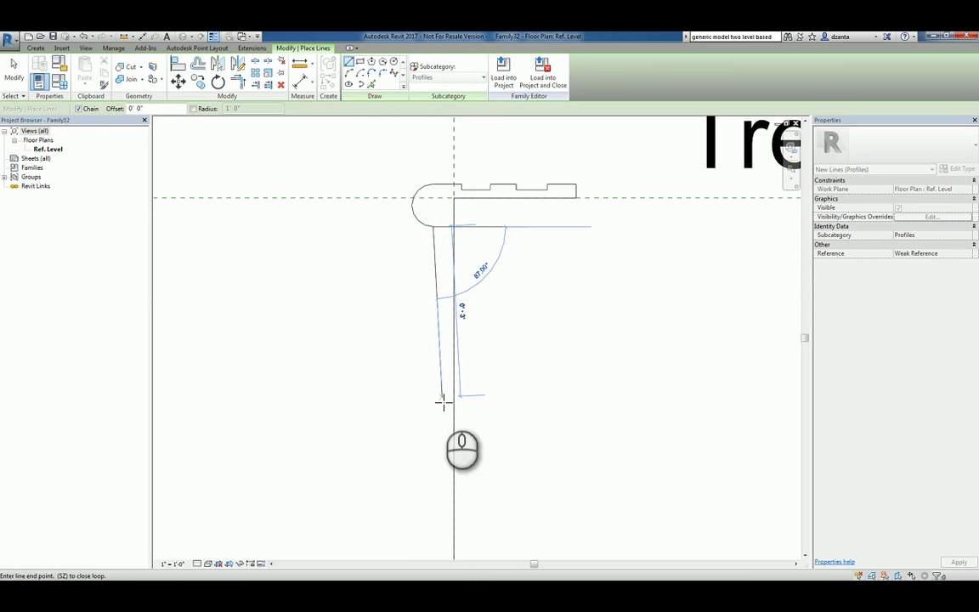
{"action": "left_click", "coordinate": [441, 397]}
{"action": "middle_click_drag", "start_coordinate": [432, 483], "coordinate": [443, 360]}
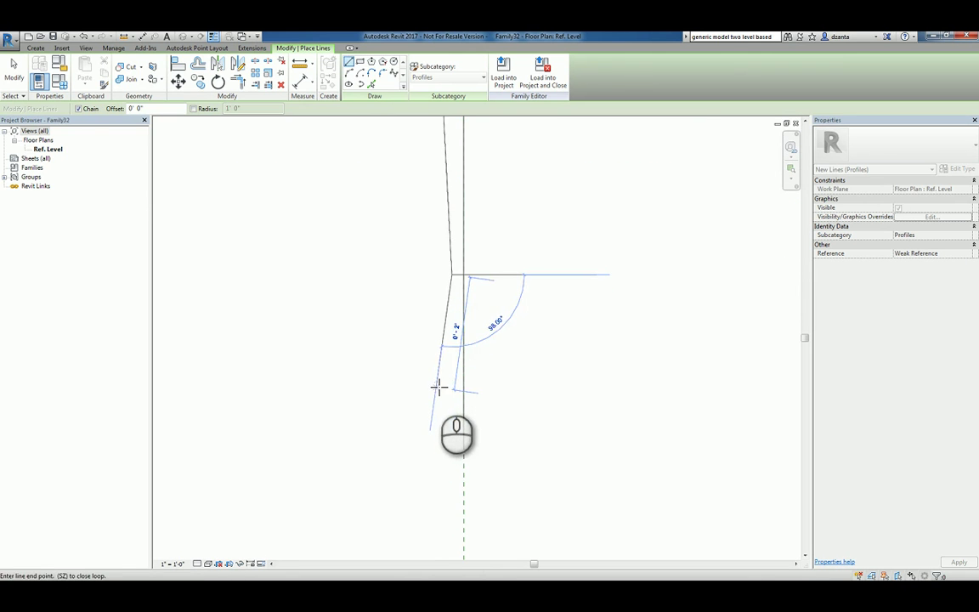
{"action": "left_click", "coordinate": [435, 383]}
{"action": "left_click", "coordinate": [463, 446]}
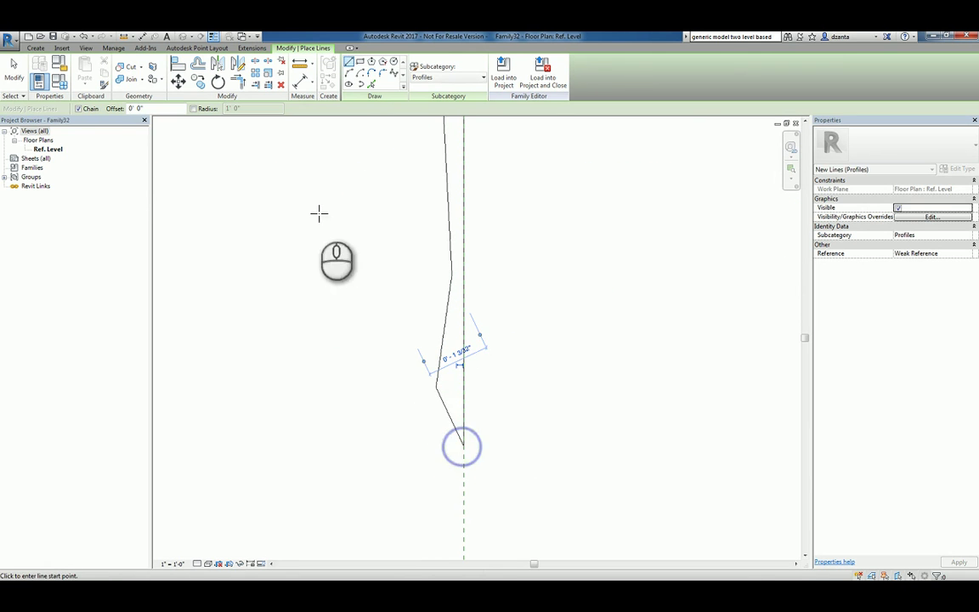
{"action": "left_click", "coordinate": [14, 72]}
{"action": "scroll", "coordinate": [301, 240], "scroll_direction": "down", "scroll_amount": 3}
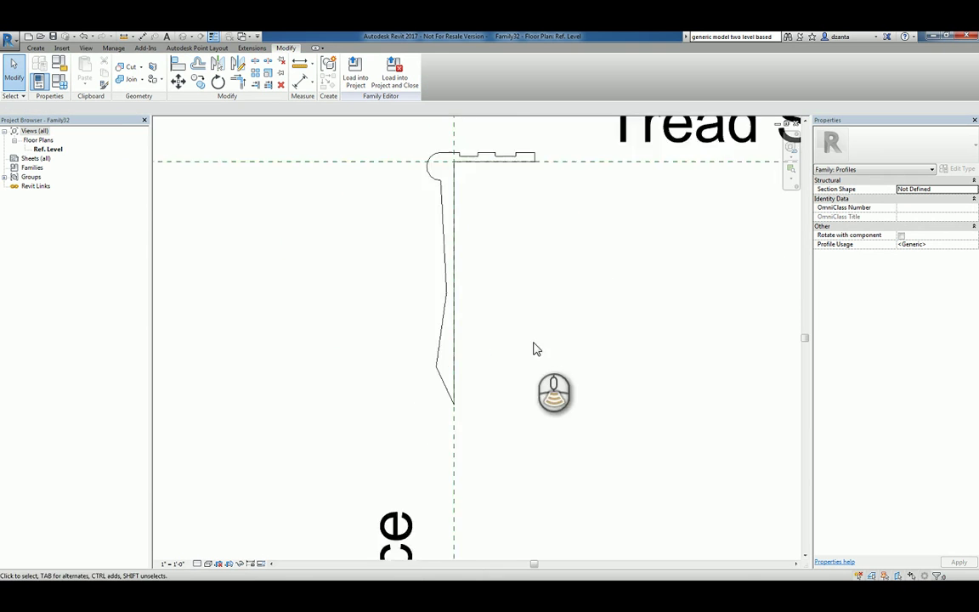
Pan the view to recentre the finished nosing profile near the tread surface
{"action": "middle_click_drag", "start_coordinate": [544, 307], "coordinate": [546, 373]}
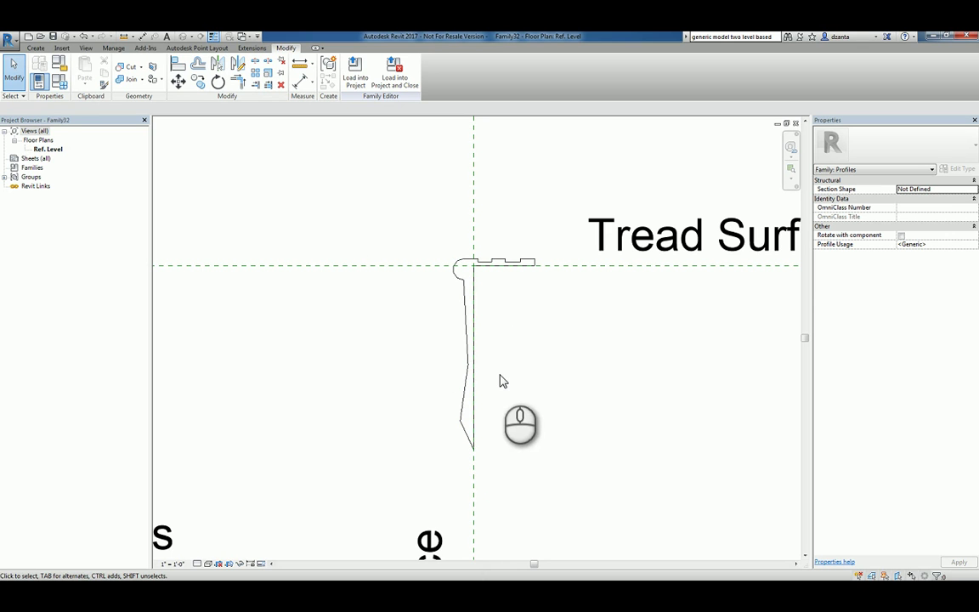
{"action": "scroll", "coordinate": [501, 377], "scroll_direction": "down", "scroll_amount": 3}
{"action": "middle_click_drag", "start_coordinate": [506, 375], "coordinate": [590, 345]}
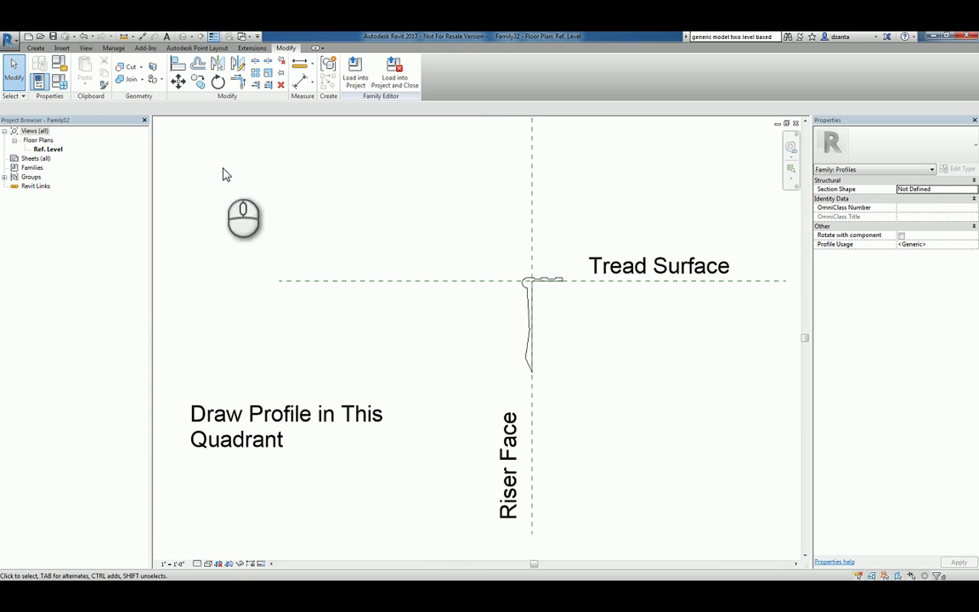
Save the family as 'Custom Profile 5 - Nosing' and start an Architectural-template project
{"action": "left_click", "coordinate": [9, 40]}
{"action": "left_click", "coordinate": [47, 154]}
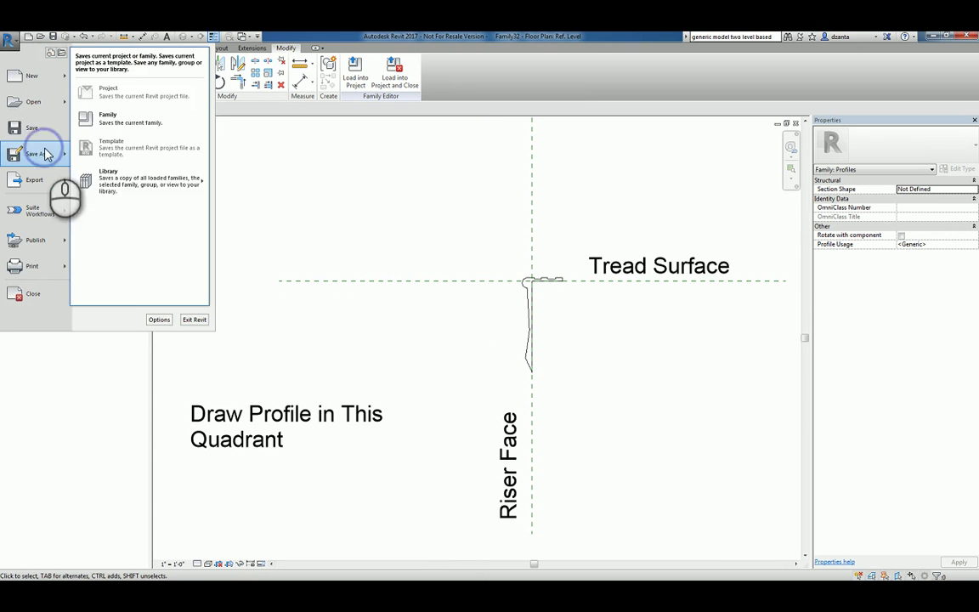
{"action": "left_click", "coordinate": [114, 120]}
{"action": "type", "text": "Cus"}
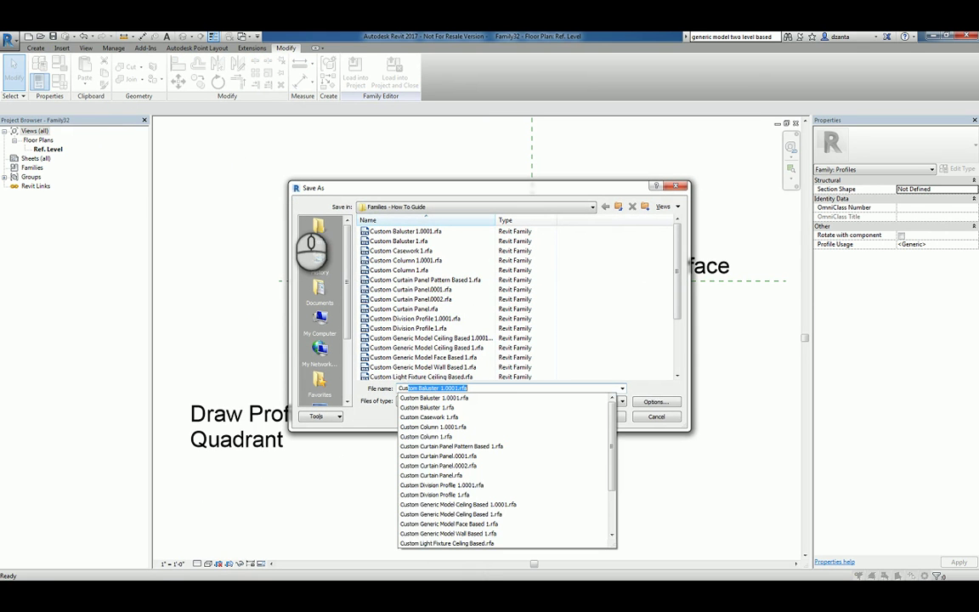
{"action": "type", "text": "tom Profile"}
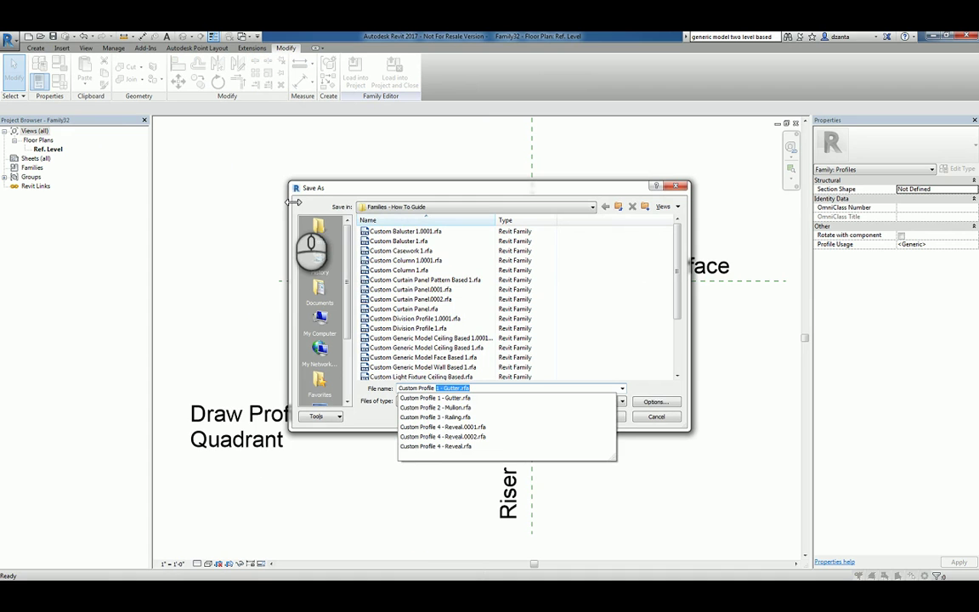
{"action": "type", "text": " 5 - Nosing"}
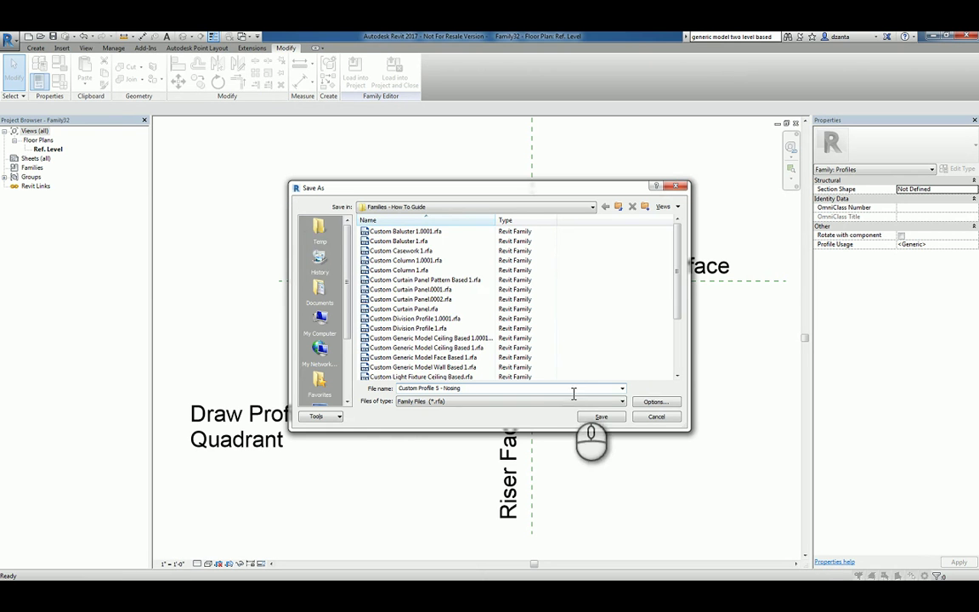
{"action": "left_click", "coordinate": [588, 416]}
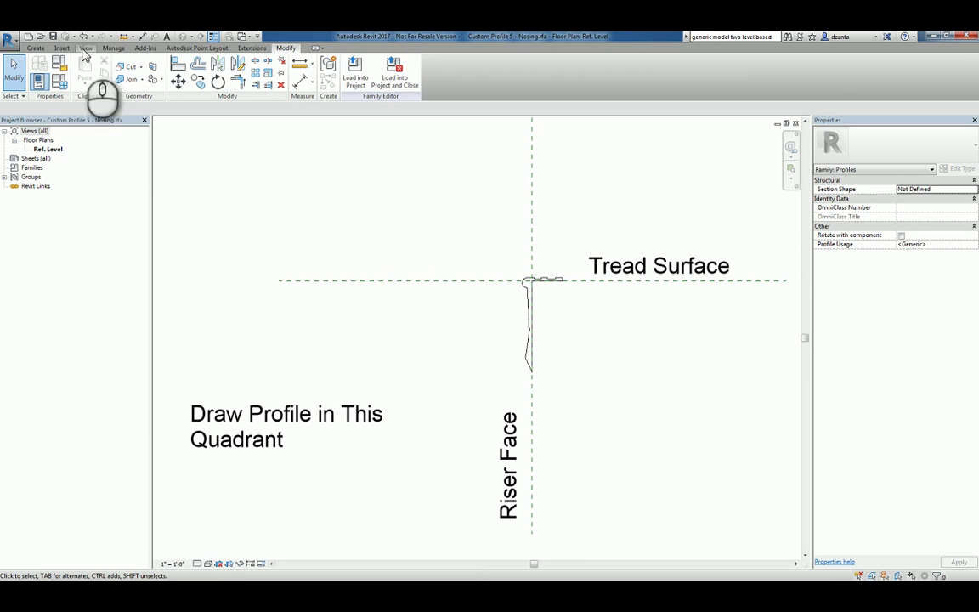
{"action": "left_click", "coordinate": [28, 37]}
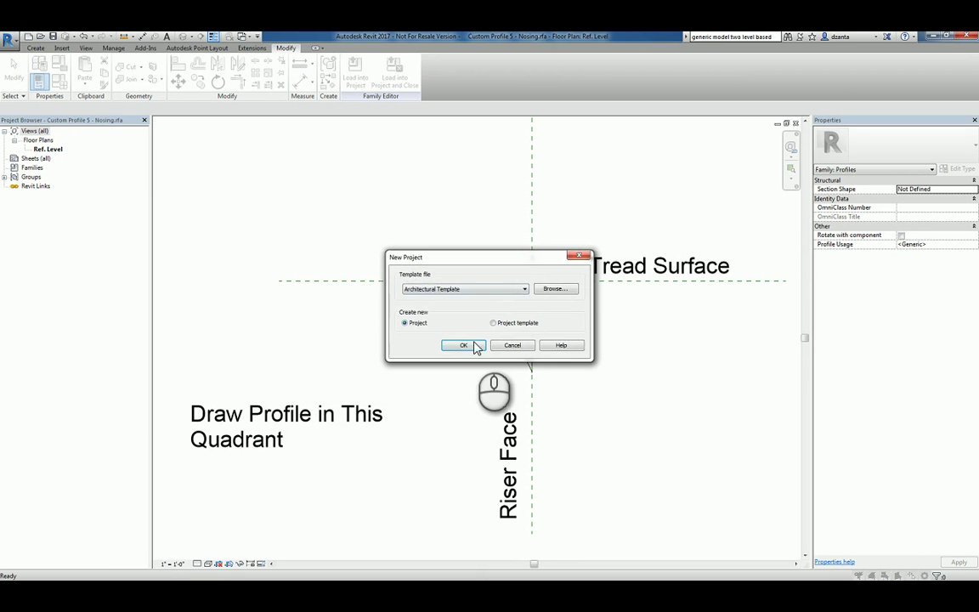
{"action": "left_click", "coordinate": [472, 347]}
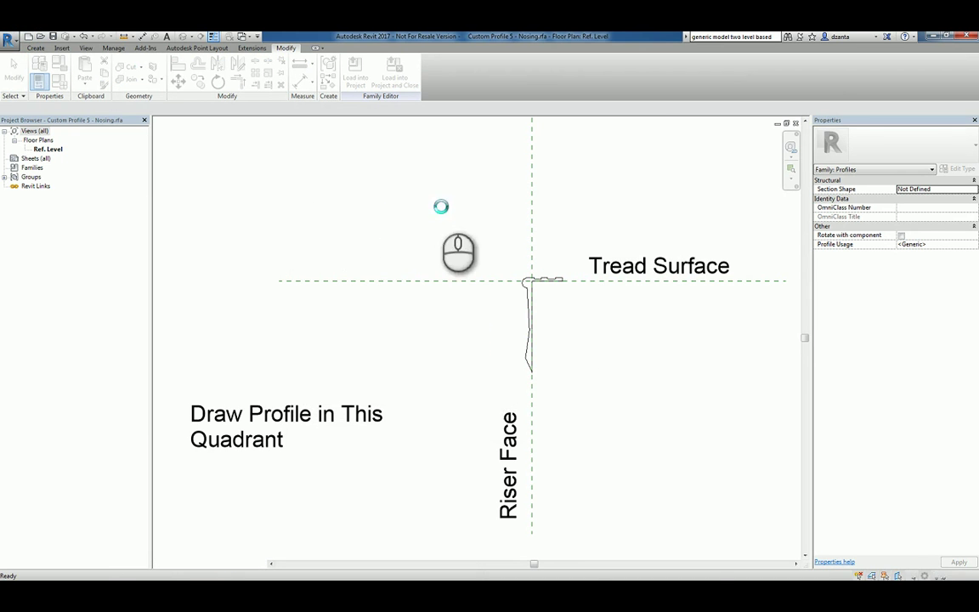
Sketch a straight stair run from Level 1 to Level 2 and finish it
{"action": "left_click", "coordinate": [380, 66]}
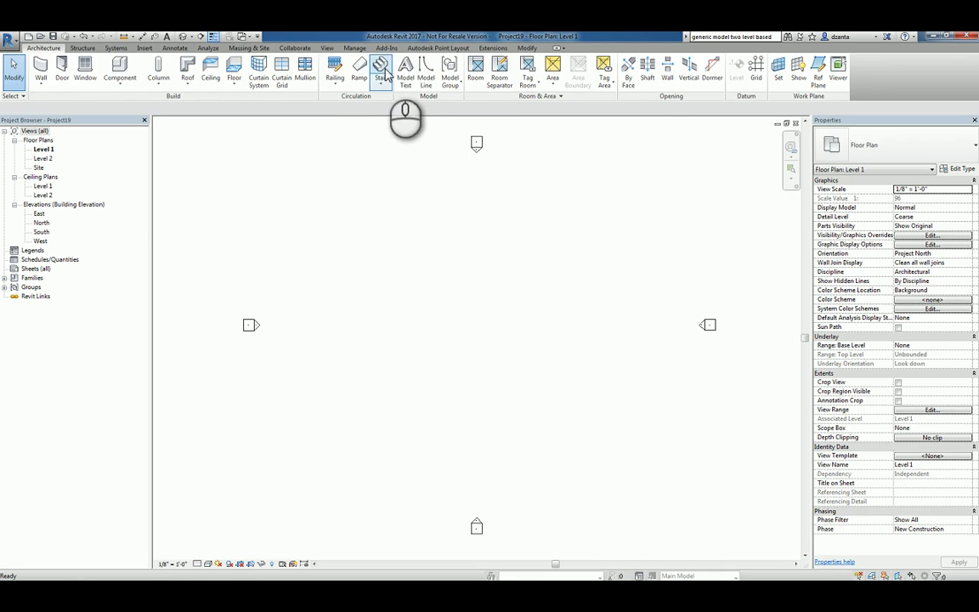
{"action": "left_click", "coordinate": [460, 312]}
{"action": "left_click", "coordinate": [510, 313]}
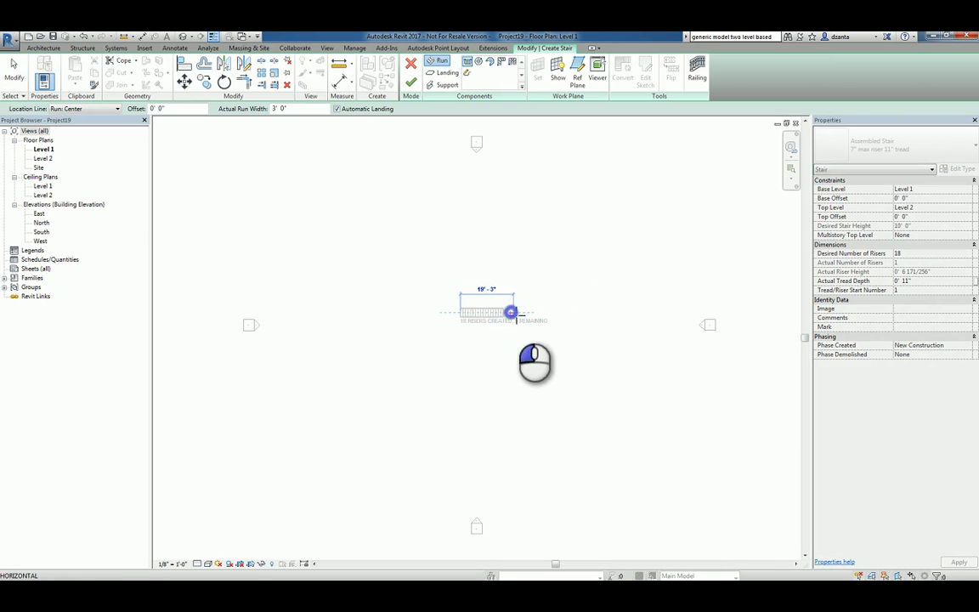
{"action": "left_click", "coordinate": [411, 81]}
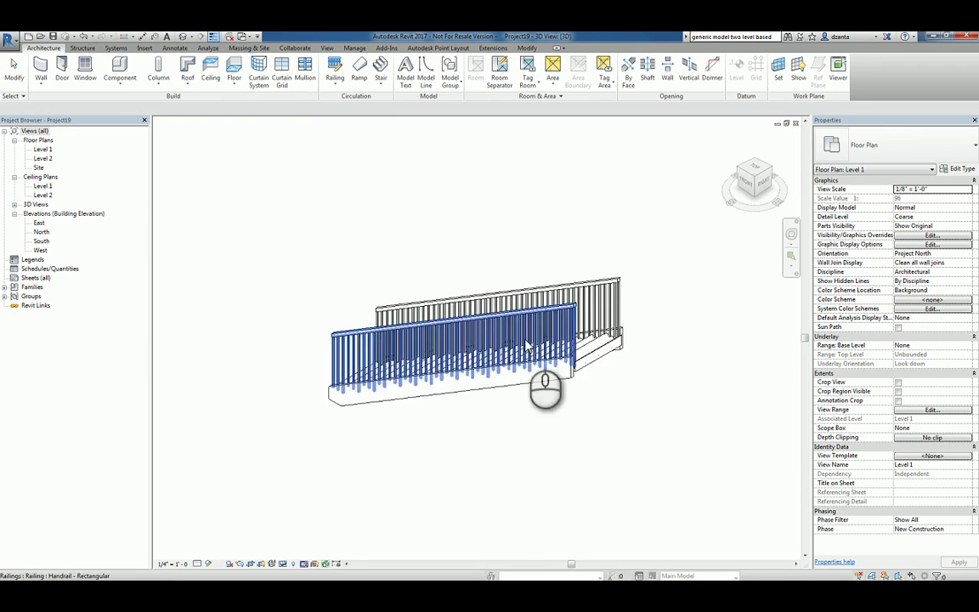
In the 3D view, remove the stair's front railing and select the stair
{"action": "middle_click_drag", "start_coordinate": [546, 389], "coordinate": [389, 420], "text": "shift"}
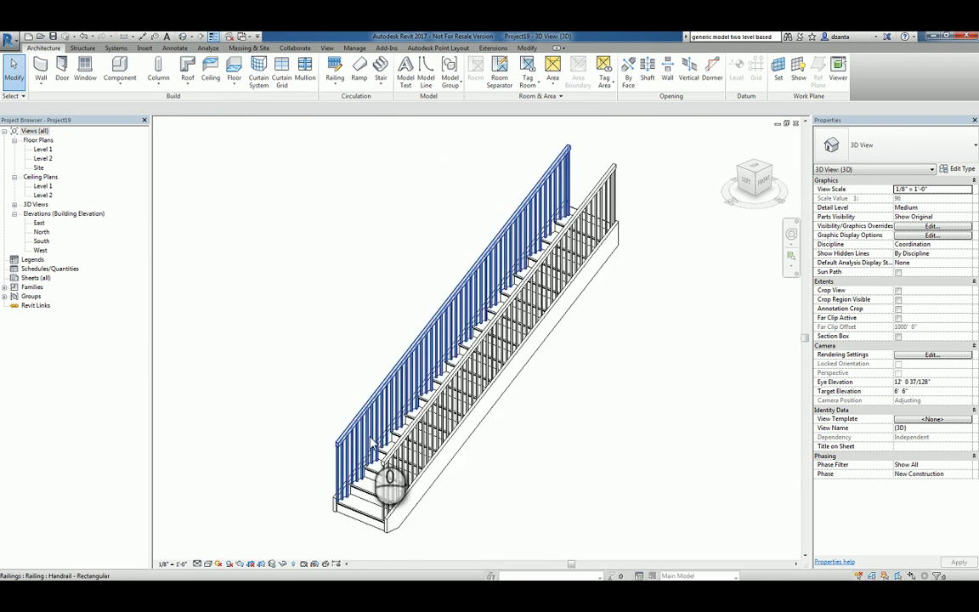
{"action": "scroll", "coordinate": [424, 442], "scroll_direction": "up", "scroll_amount": 2}
{"action": "left_click", "coordinate": [450, 366]}
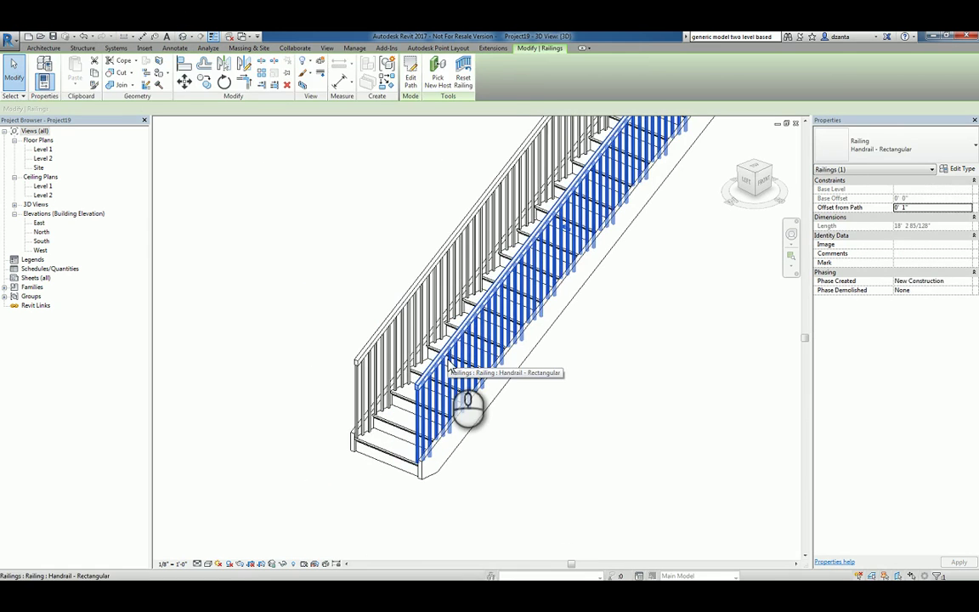
{"action": "key", "text": "Escape"}
{"action": "middle_click_drag", "start_coordinate": [481, 432], "coordinate": [524, 451]}
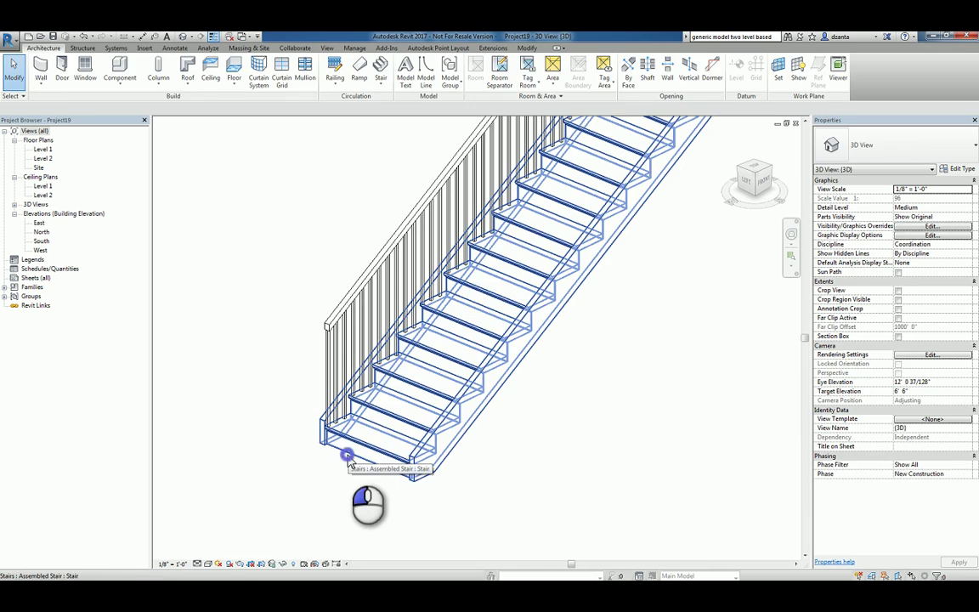
{"action": "left_click", "coordinate": [347, 459]}
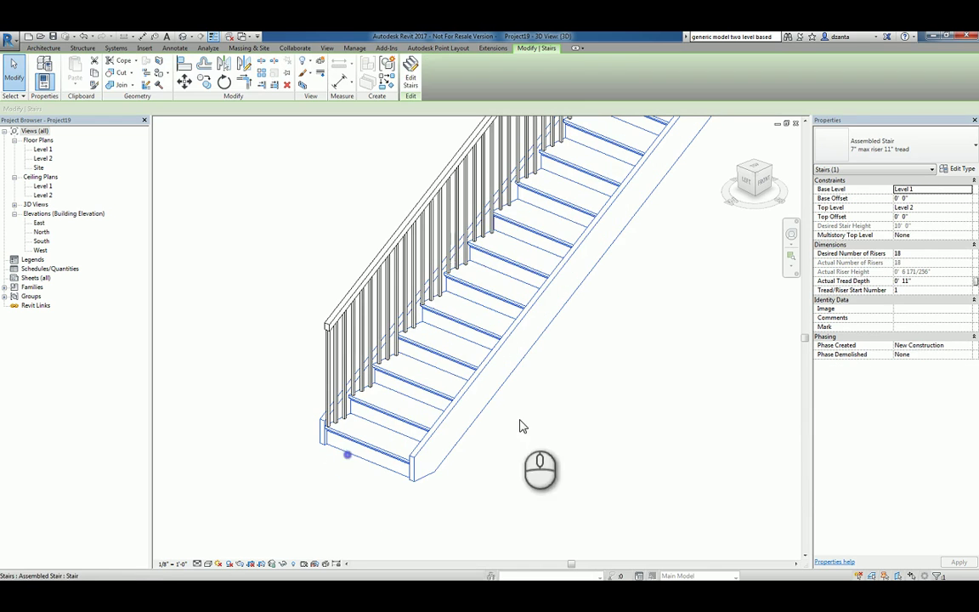
Set the stair type's Right Support to None
{"action": "left_click", "coordinate": [958, 170]}
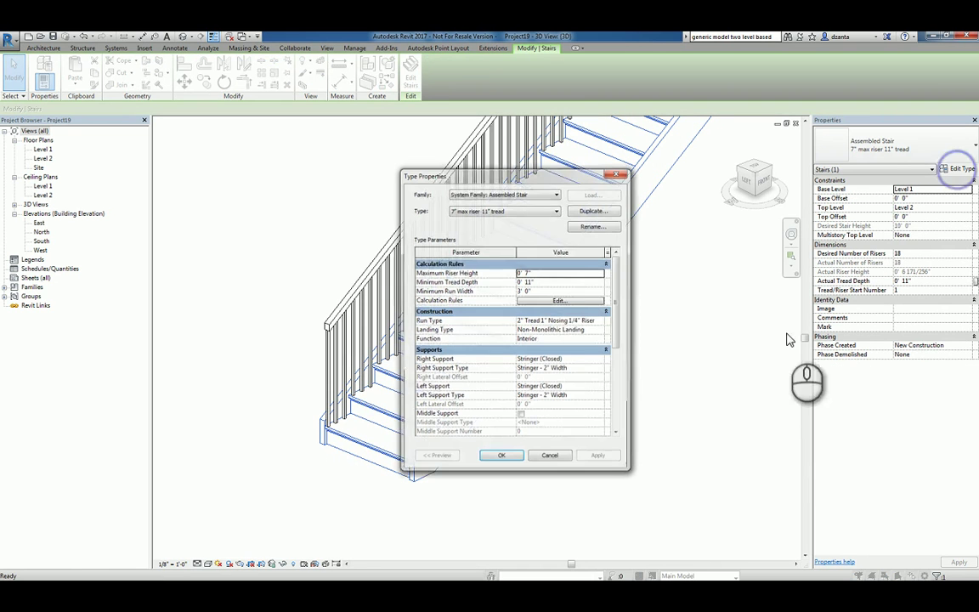
{"action": "left_click", "coordinate": [602, 360]}
{"action": "left_click", "coordinate": [601, 359]}
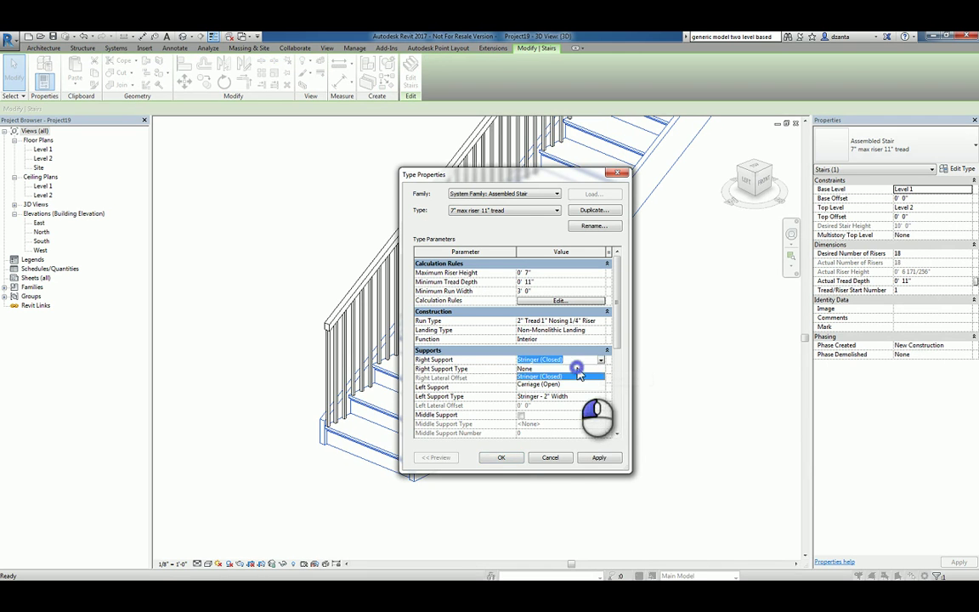
{"action": "left_click", "coordinate": [577, 369]}
{"action": "left_click", "coordinate": [502, 457]}
{"action": "left_click", "coordinate": [525, 499]}
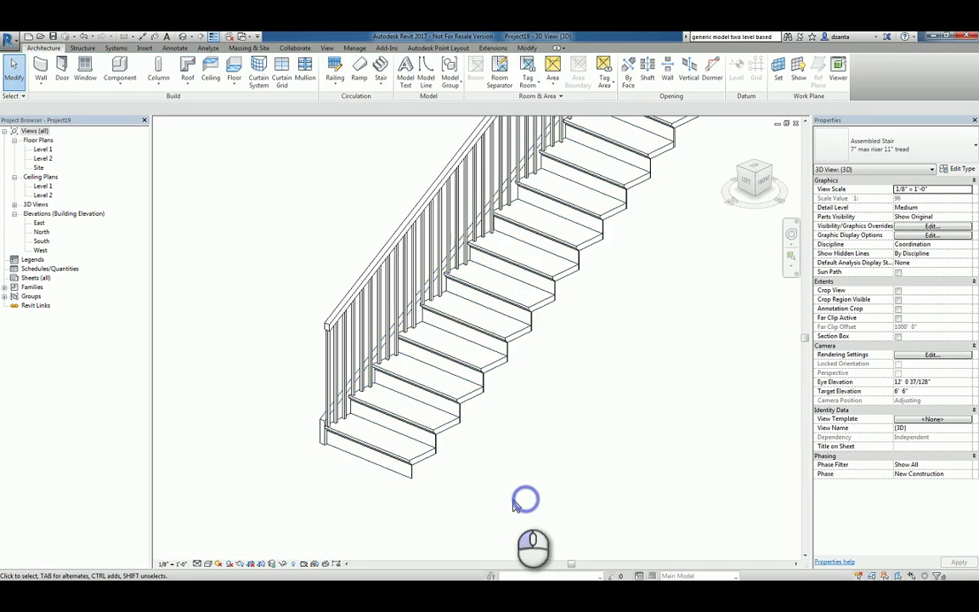
Switch the 3D view to shaded and recheck the stair's type properties without changes
{"action": "scroll", "coordinate": [312, 467], "scroll_direction": "up", "scroll_amount": 3}
{"action": "scroll", "coordinate": [370, 463], "scroll_direction": "up", "scroll_amount": 2}
{"action": "key", "text": "s"}
{"action": "key", "text": "d"}
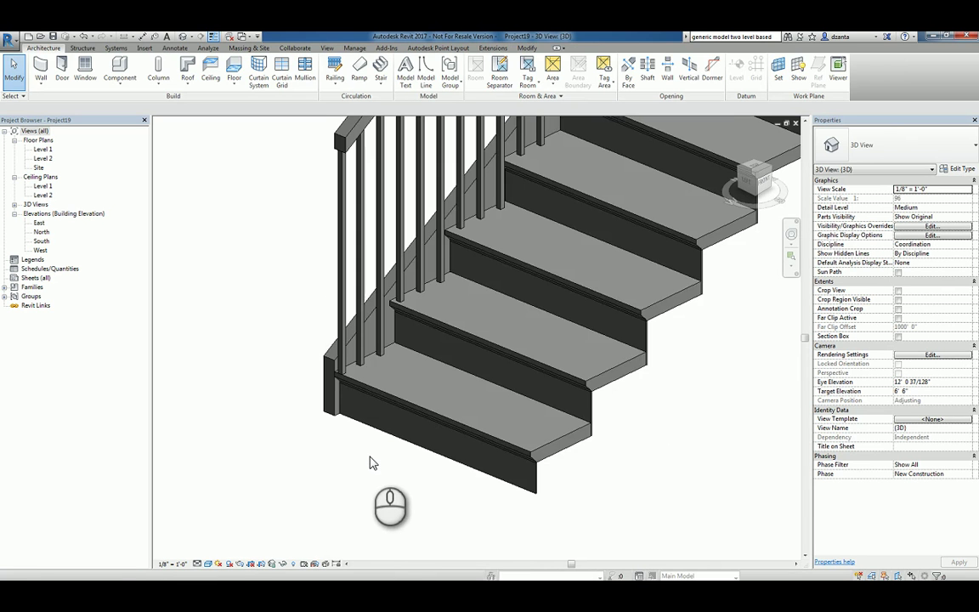
{"action": "scroll", "coordinate": [476, 497], "scroll_direction": "up", "scroll_amount": 2}
{"action": "scroll", "coordinate": [613, 469], "scroll_direction": "down", "scroll_amount": 2}
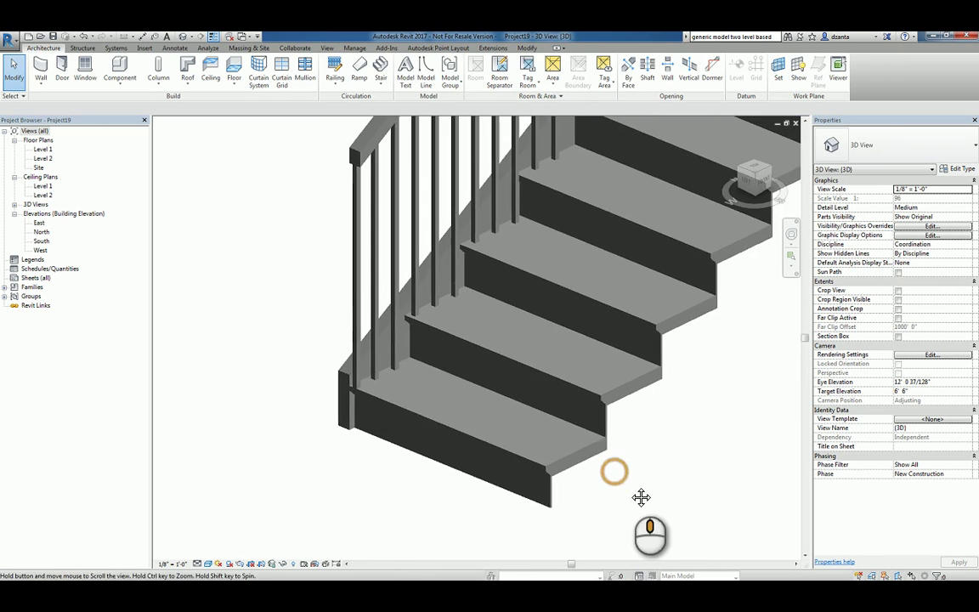
{"action": "left_click", "coordinate": [597, 464]}
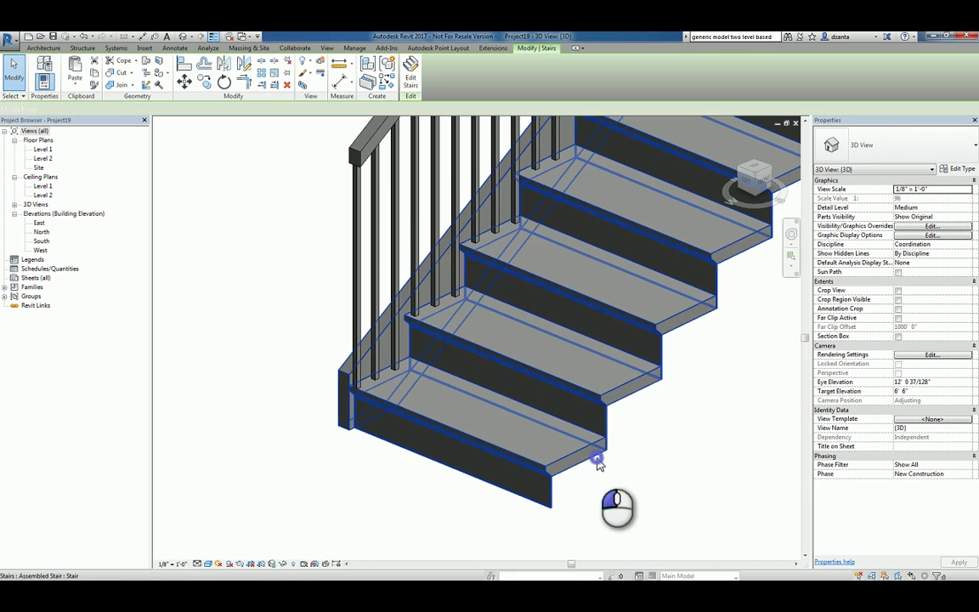
{"action": "left_click", "coordinate": [964, 170]}
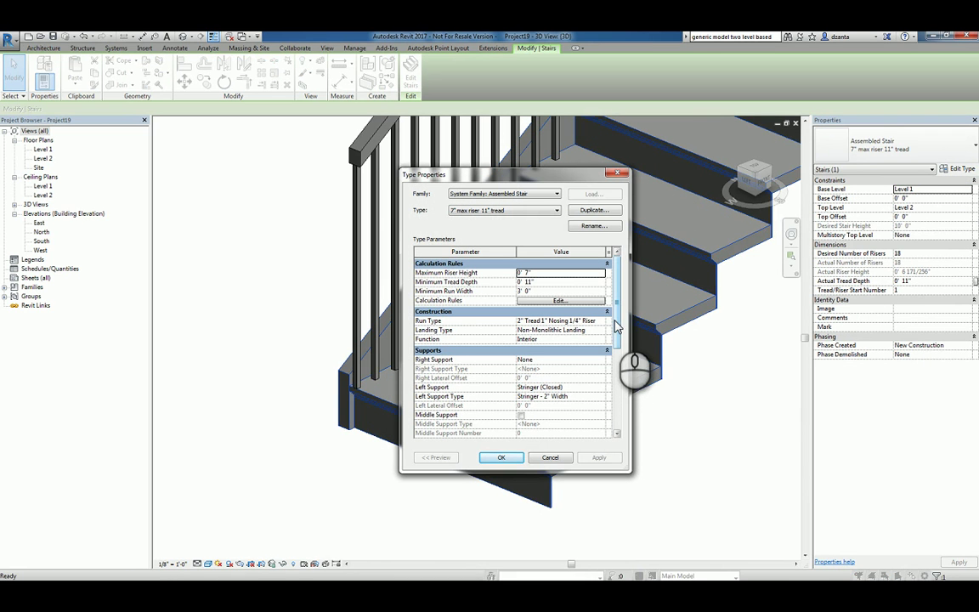
{"action": "mouse_move", "coordinate": [617, 327]}
{"action": "left_mouse_down"}
{"action": "mouse_move", "coordinate": [620, 412]}
{"action": "mouse_move", "coordinate": [624, 320]}
{"action": "left_mouse_up"}
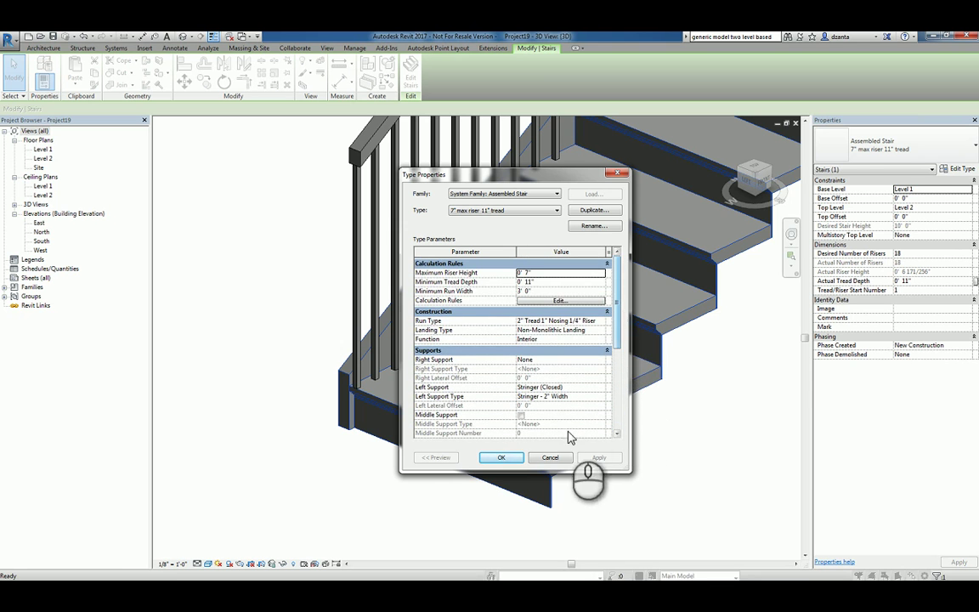
{"action": "left_click", "coordinate": [560, 458]}
{"action": "left_click", "coordinate": [714, 494]}
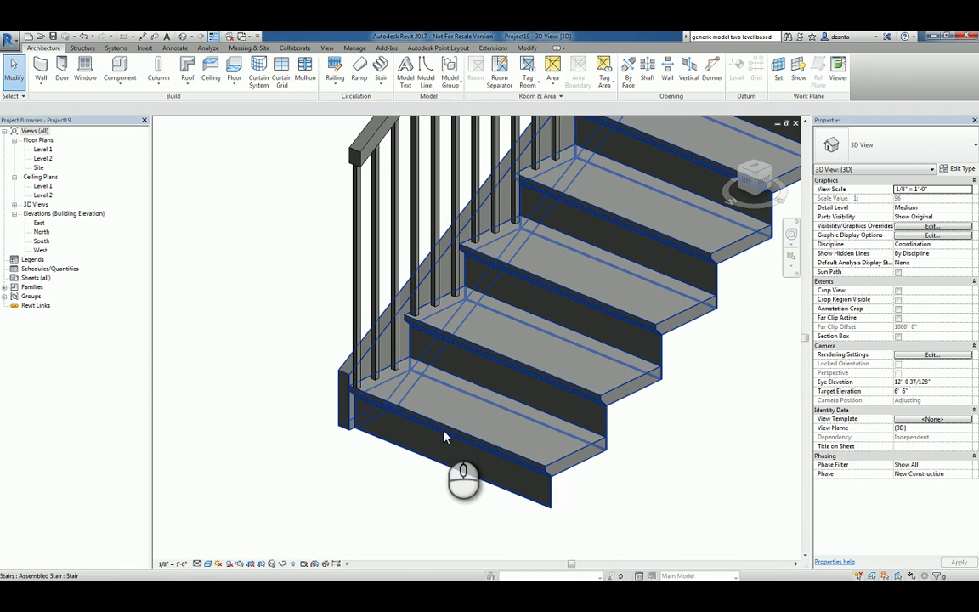
Set the stair run's Nosing Profile to C-Channel-Profile : C9X15
{"action": "key", "text": "Tab"}
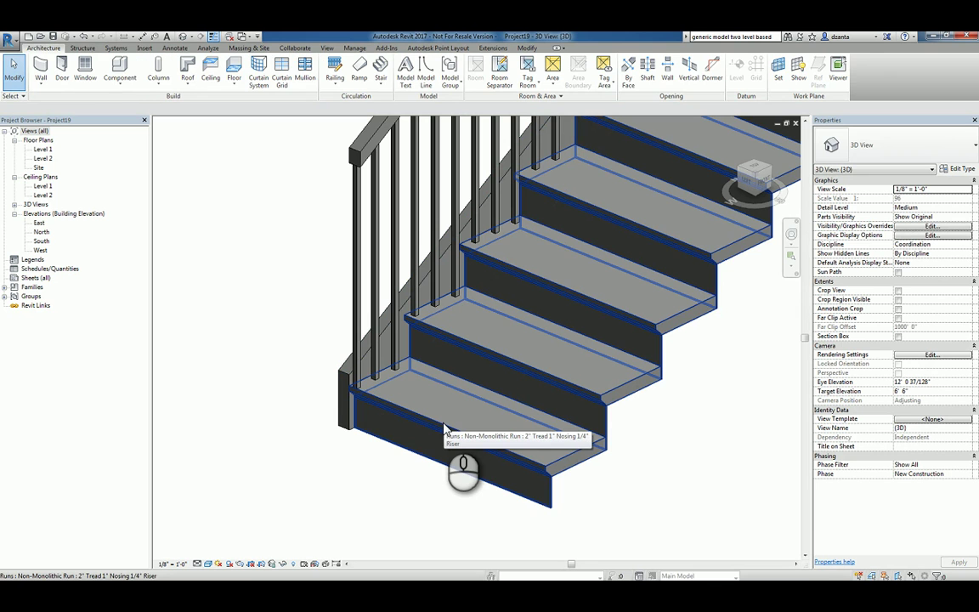
{"action": "left_click", "coordinate": [443, 427]}
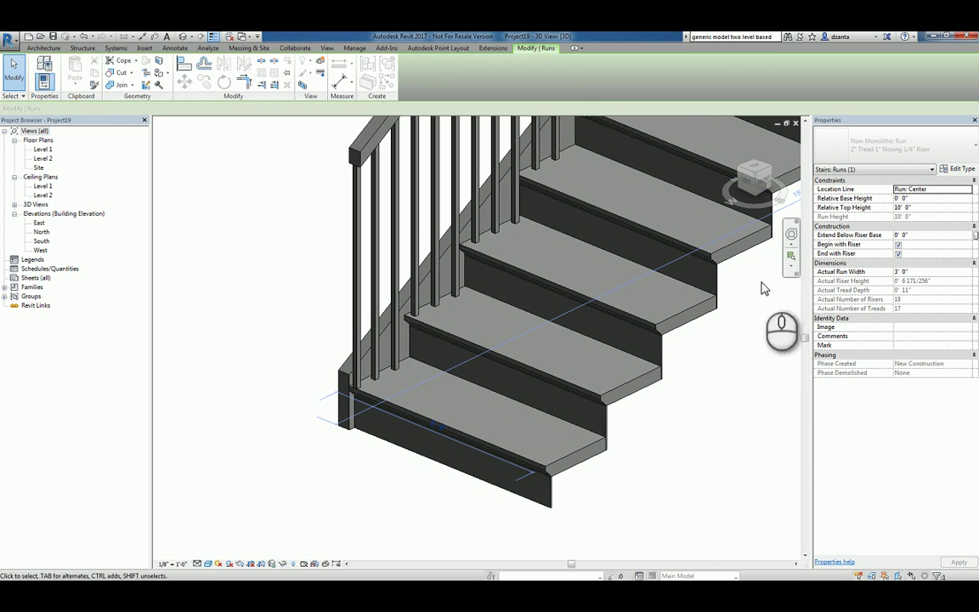
{"action": "left_click", "coordinate": [968, 170]}
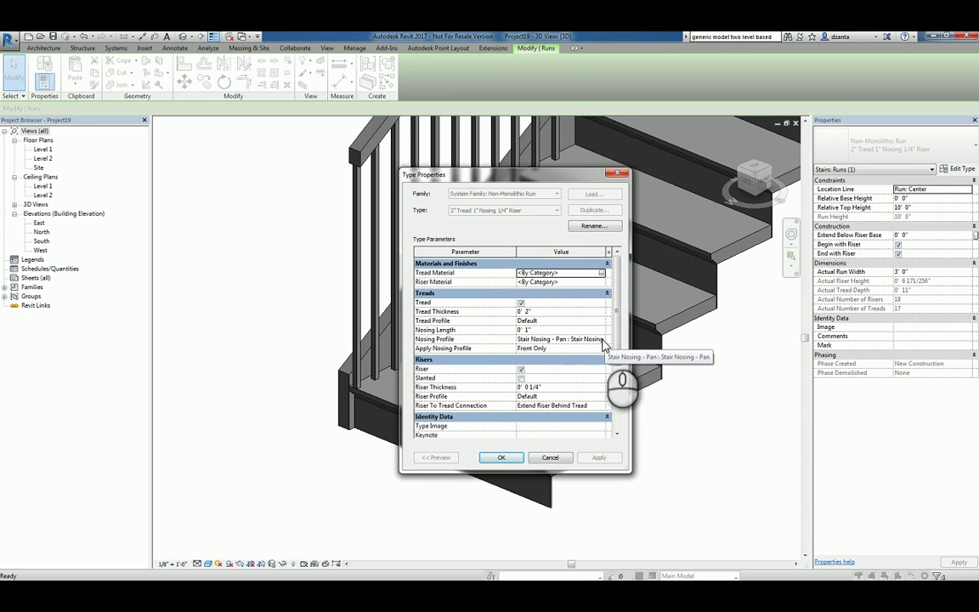
{"action": "left_click", "coordinate": [601, 340]}
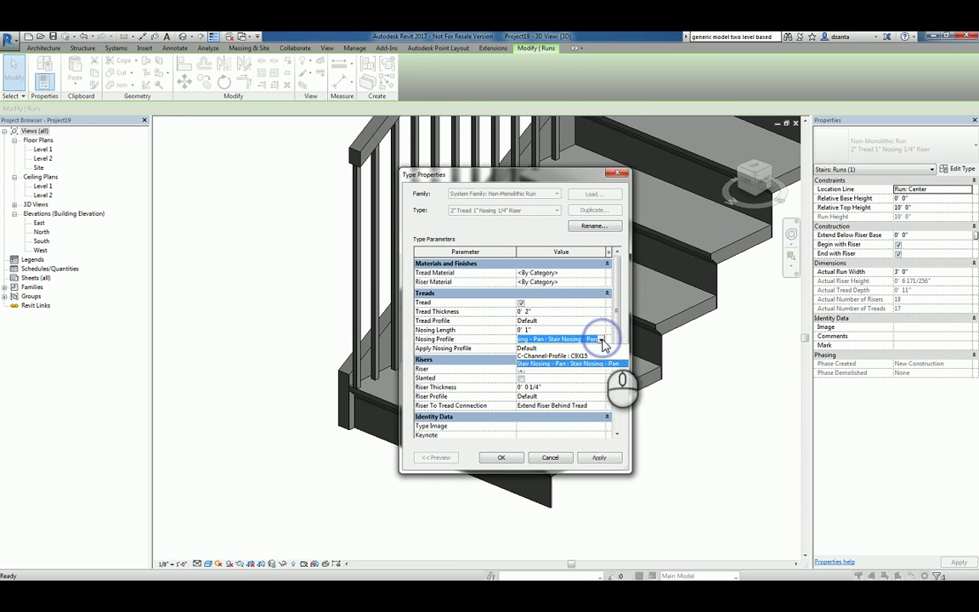
{"action": "left_click", "coordinate": [561, 355]}
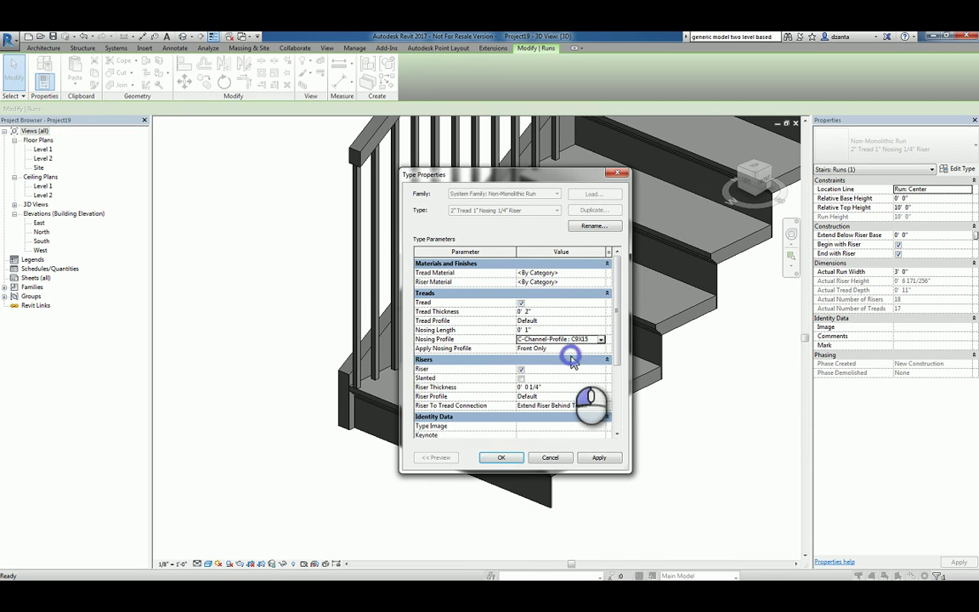
{"action": "left_click", "coordinate": [503, 459]}
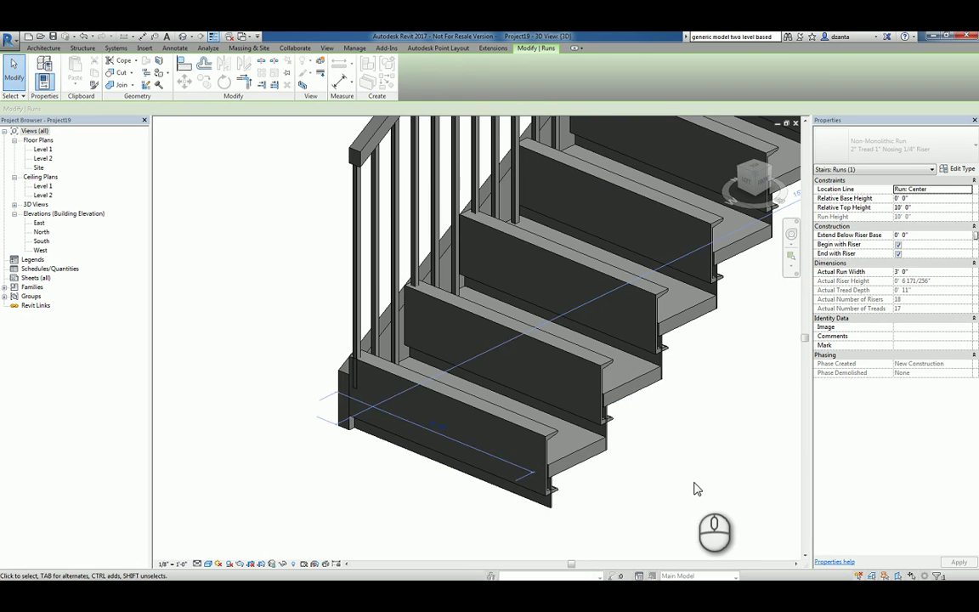
{"action": "left_click", "coordinate": [694, 487]}
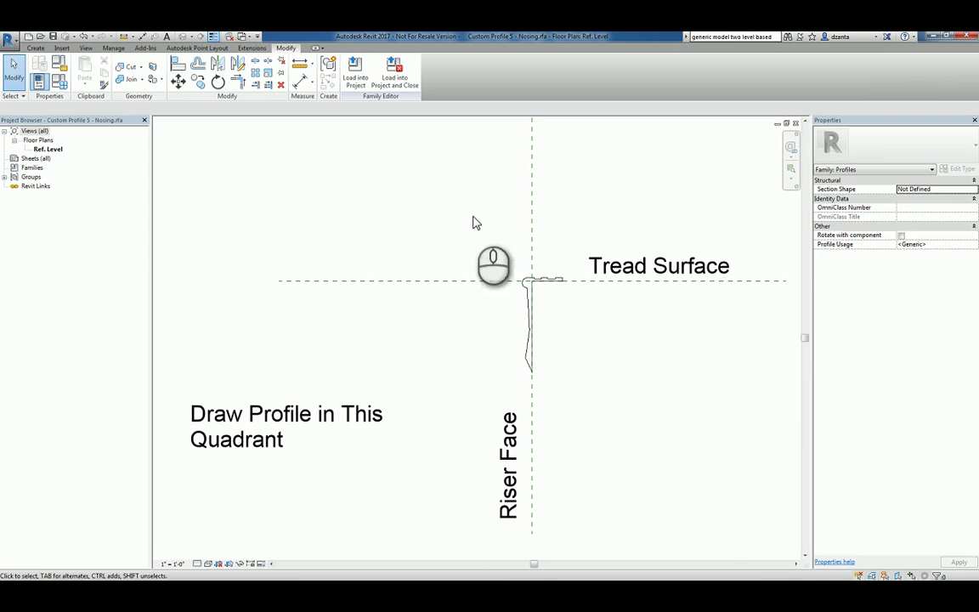
Load Custom Profile 5 - Nosing into Project19 and return to the 3D stair view
{"action": "left_click", "coordinate": [355, 75]}
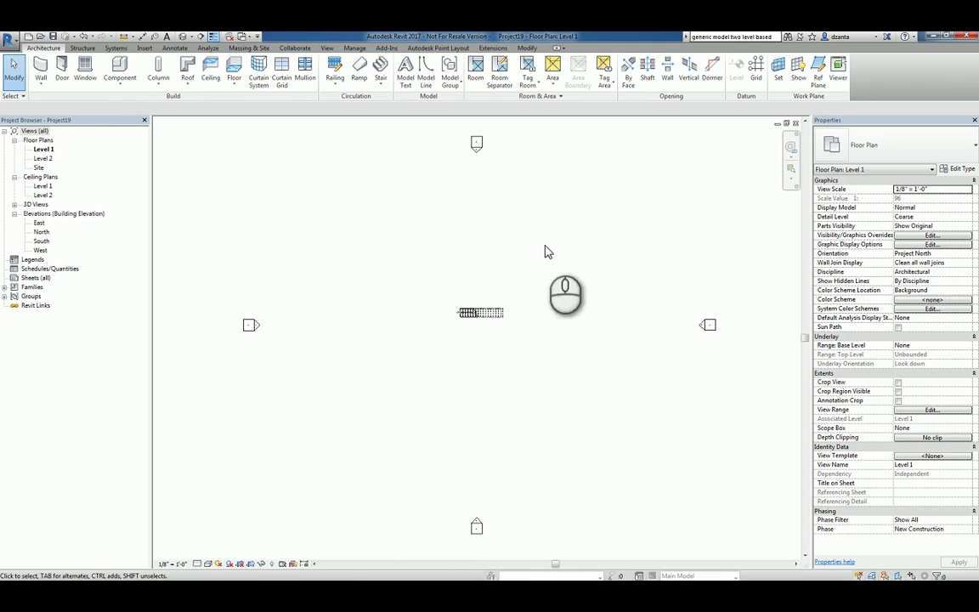
{"action": "left_click", "coordinate": [183, 38]}
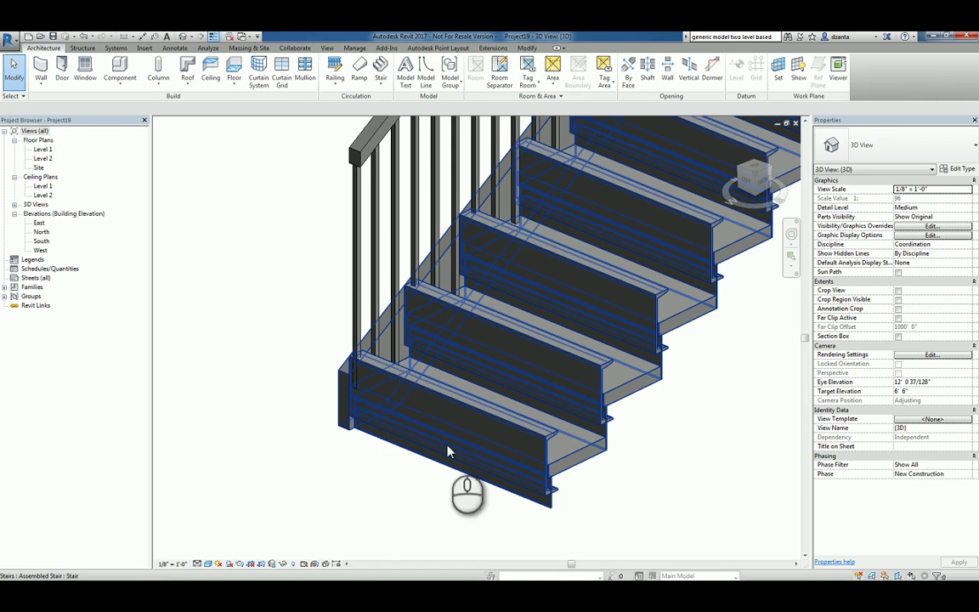
{"action": "key", "text": "Tab"}
Change the stair run's Nosing Profile to Custom Profile 5 - Nosing and apply it
{"action": "left_click", "coordinate": [536, 500]}
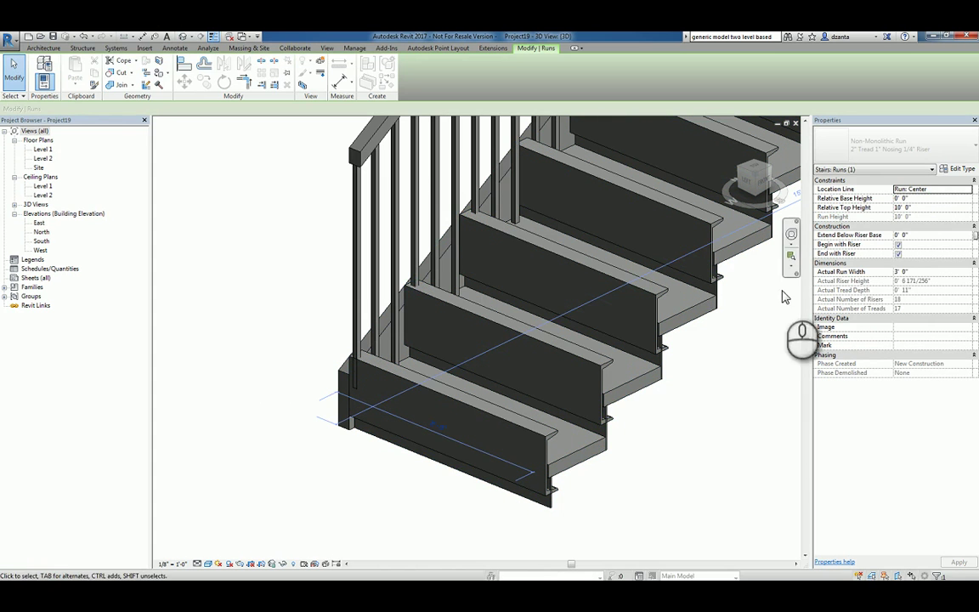
{"action": "left_click", "coordinate": [964, 170]}
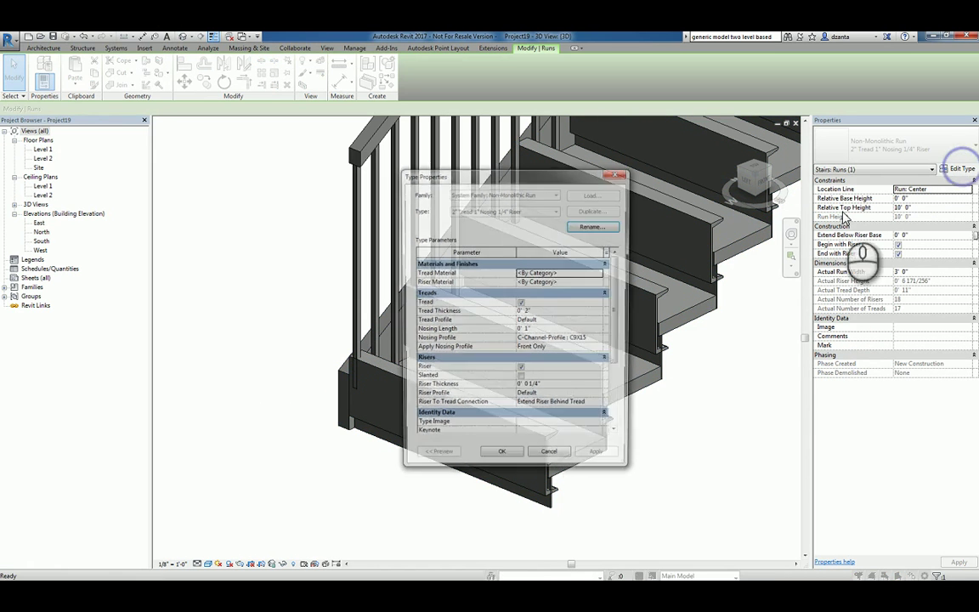
{"action": "left_click", "coordinate": [600, 339]}
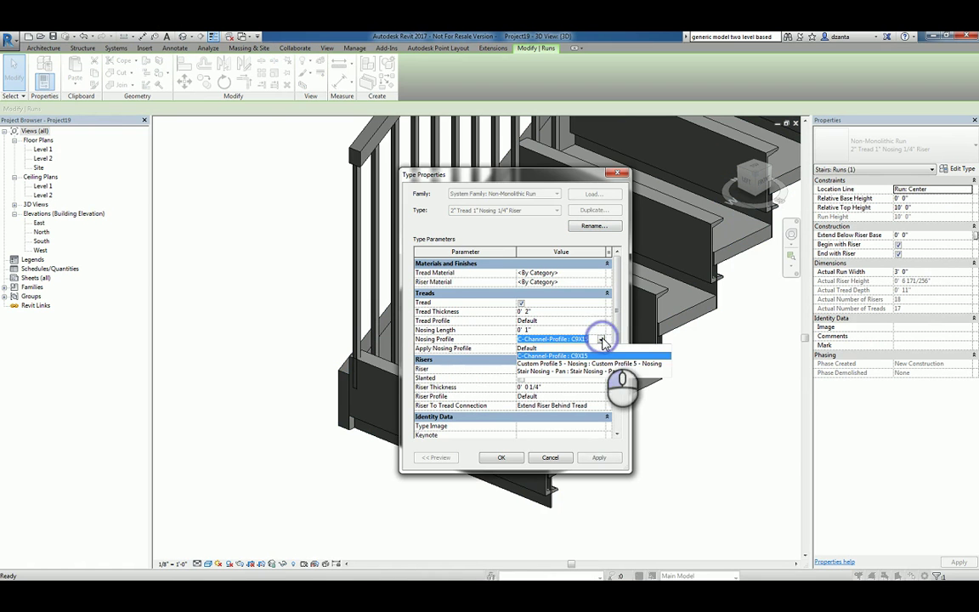
{"action": "left_click", "coordinate": [586, 365]}
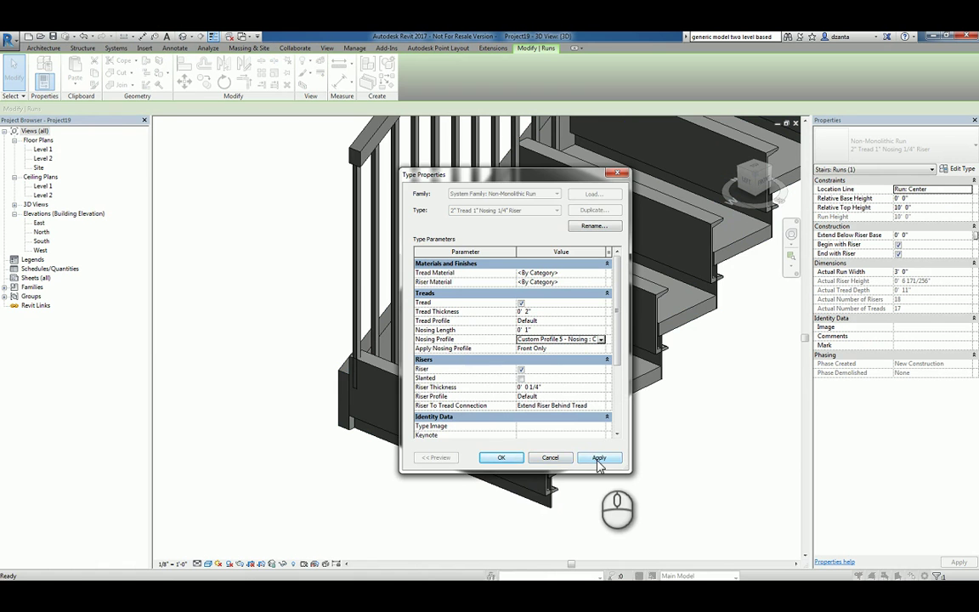
{"action": "left_click", "coordinate": [599, 459]}
{"action": "left_click", "coordinate": [503, 457]}
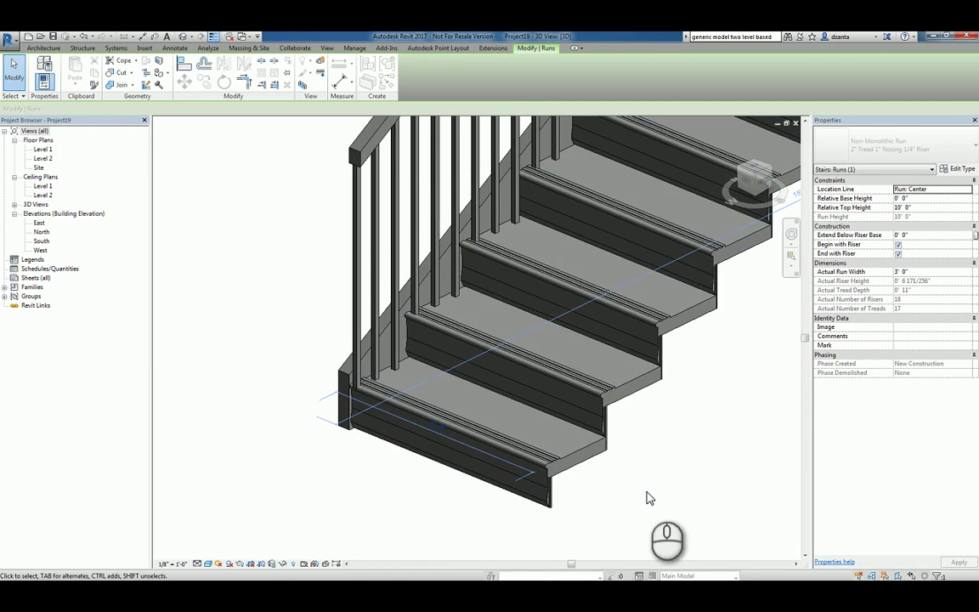
{"action": "left_click", "coordinate": [646, 497]}
{"action": "scroll", "coordinate": [569, 507], "scroll_direction": "up", "scroll_amount": 5}
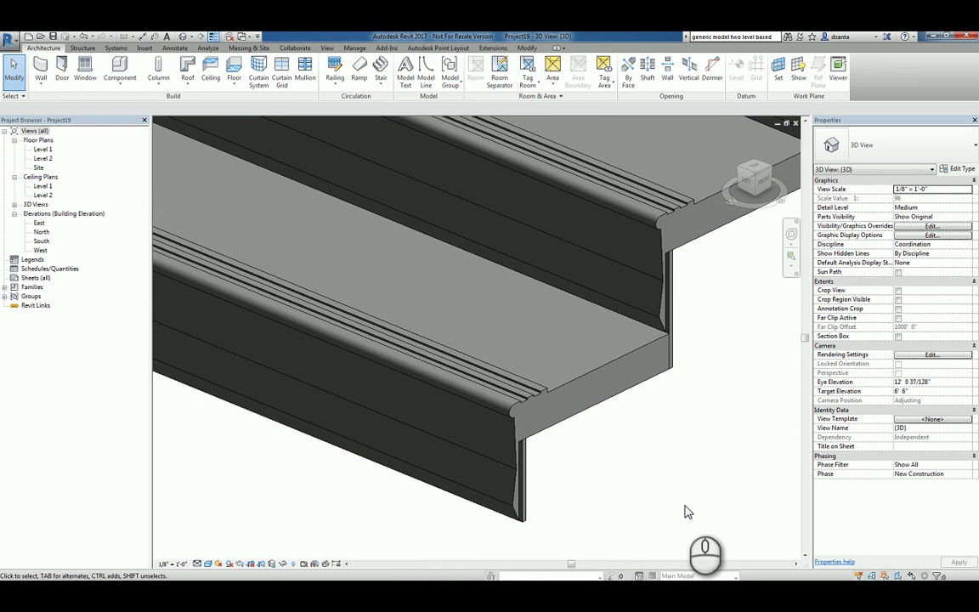
{"action": "left_click", "coordinate": [626, 391]}
{"action": "scroll", "coordinate": [646, 429], "scroll_direction": "down", "scroll_amount": 3}
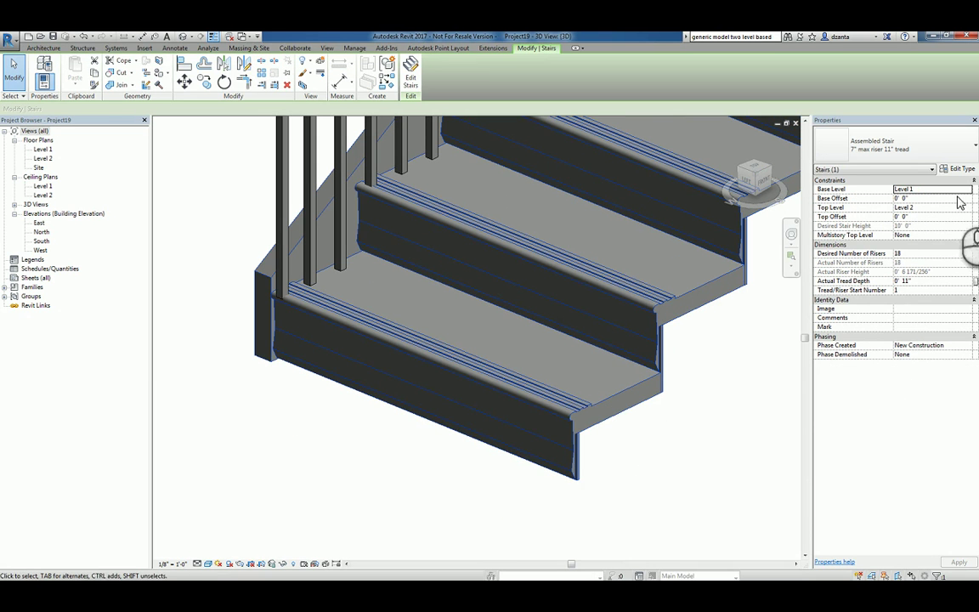
{"action": "left_click", "coordinate": [960, 170]}
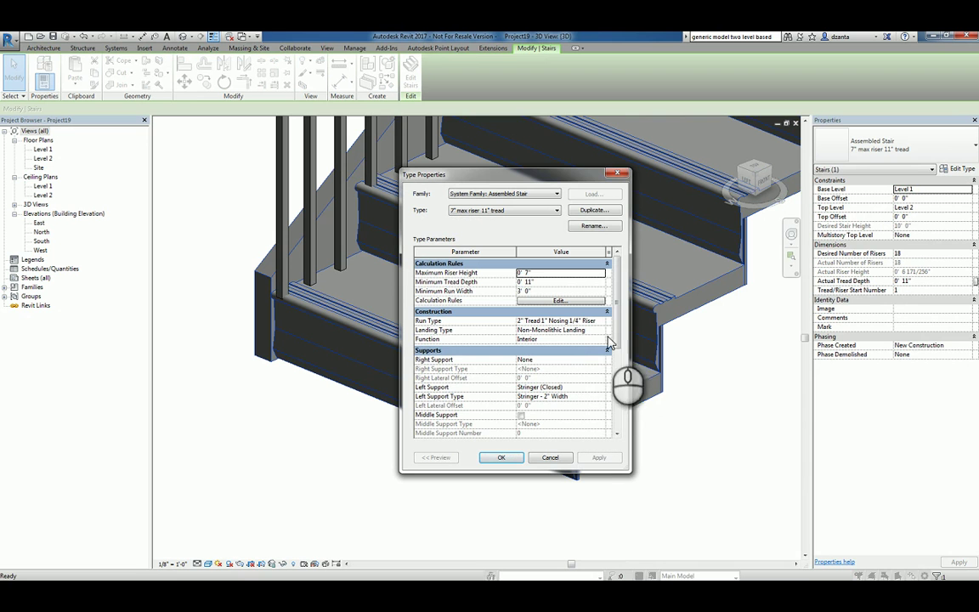
{"action": "left_click_drag", "start_coordinate": [618, 320], "coordinate": [633, 370]}
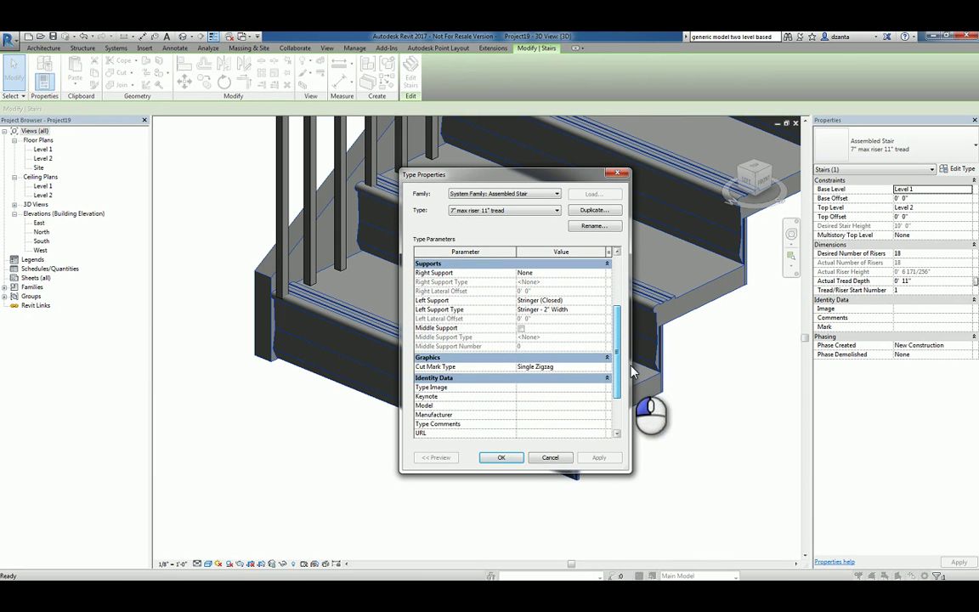
Uncheck Riser in the stair run's type properties so the treads are open
{"action": "left_click", "coordinate": [550, 457]}
{"action": "left_click", "coordinate": [624, 495]}
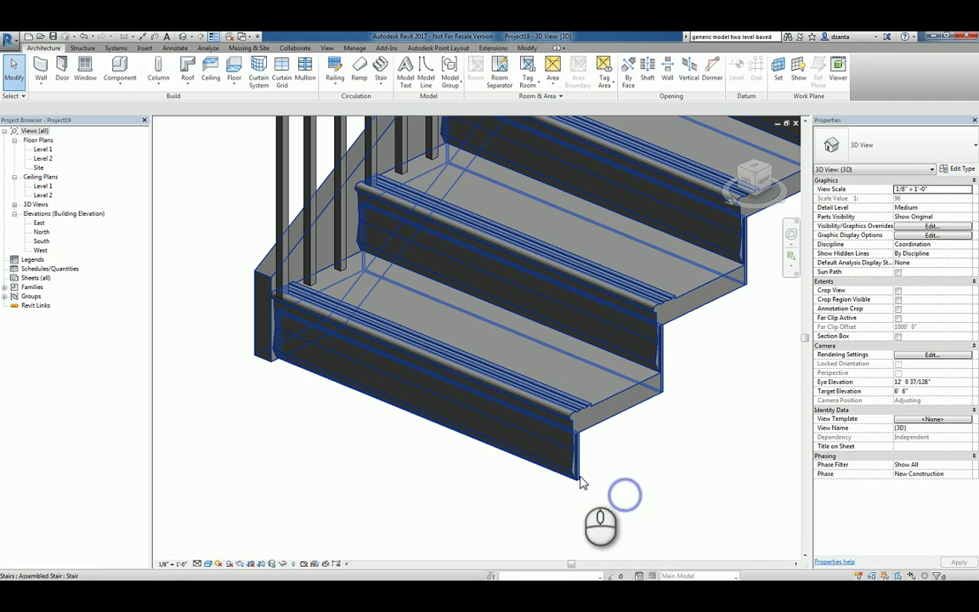
{"action": "left_click", "coordinate": [579, 475]}
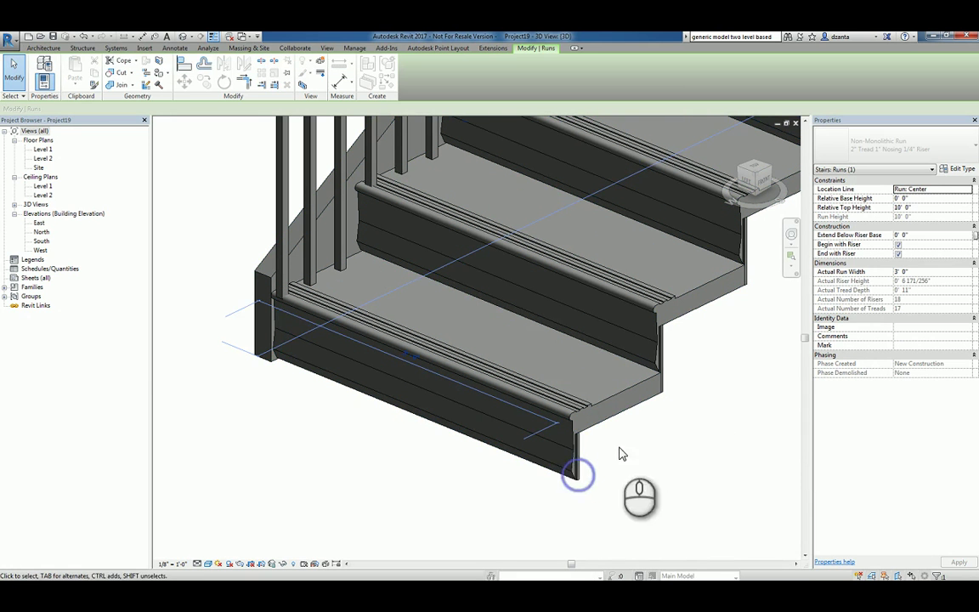
{"action": "left_click", "coordinate": [955, 171]}
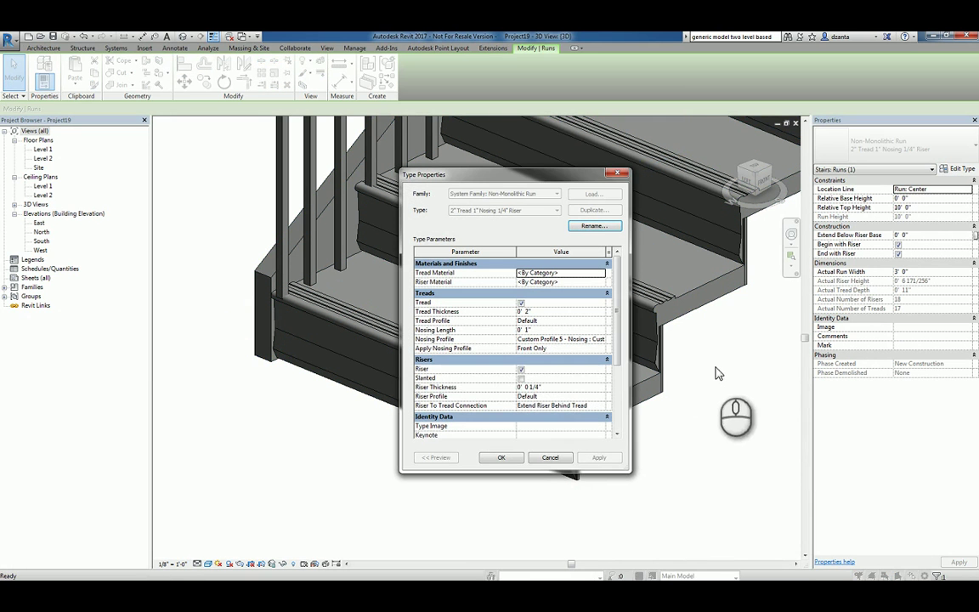
{"action": "left_click", "coordinate": [521, 369]}
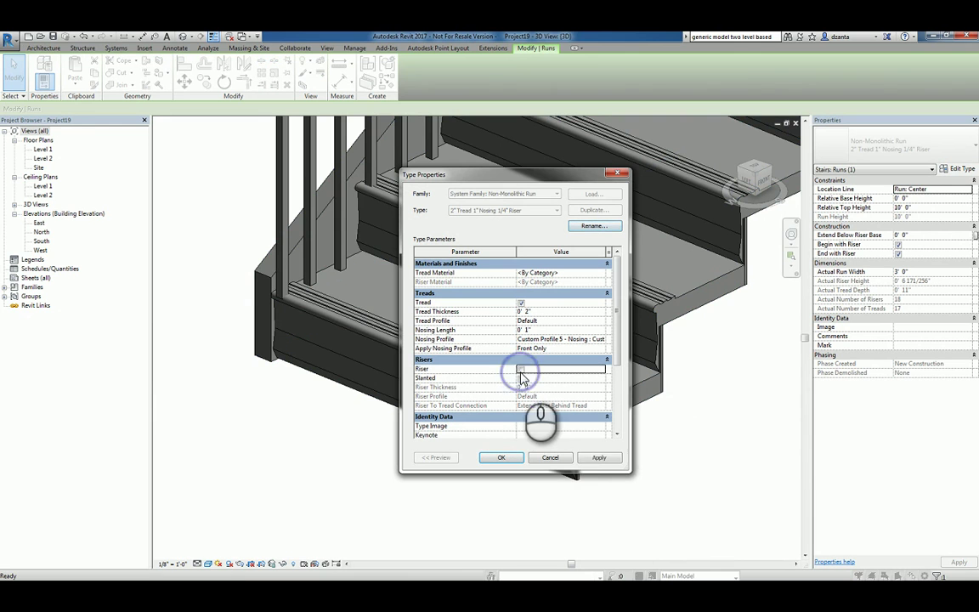
{"action": "left_click", "coordinate": [591, 459]}
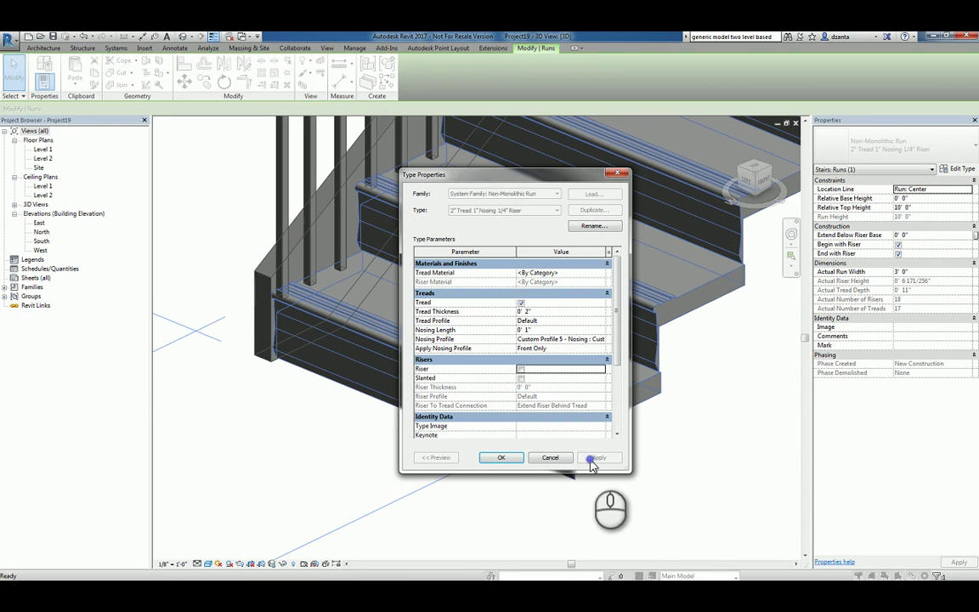
{"action": "left_click", "coordinate": [518, 181]}
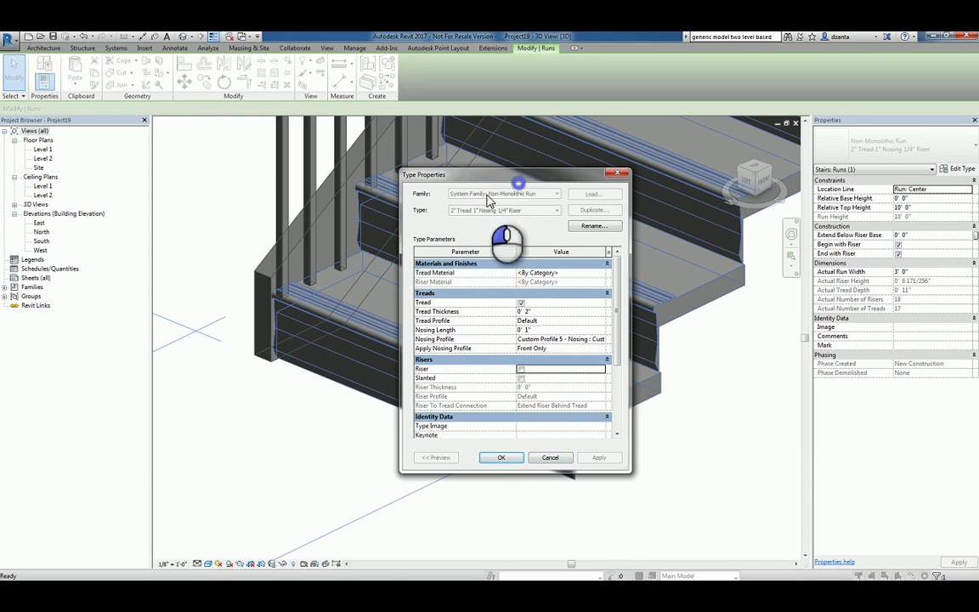
{"action": "left_click_drag", "start_coordinate": [408, 175], "coordinate": [179, 184]}
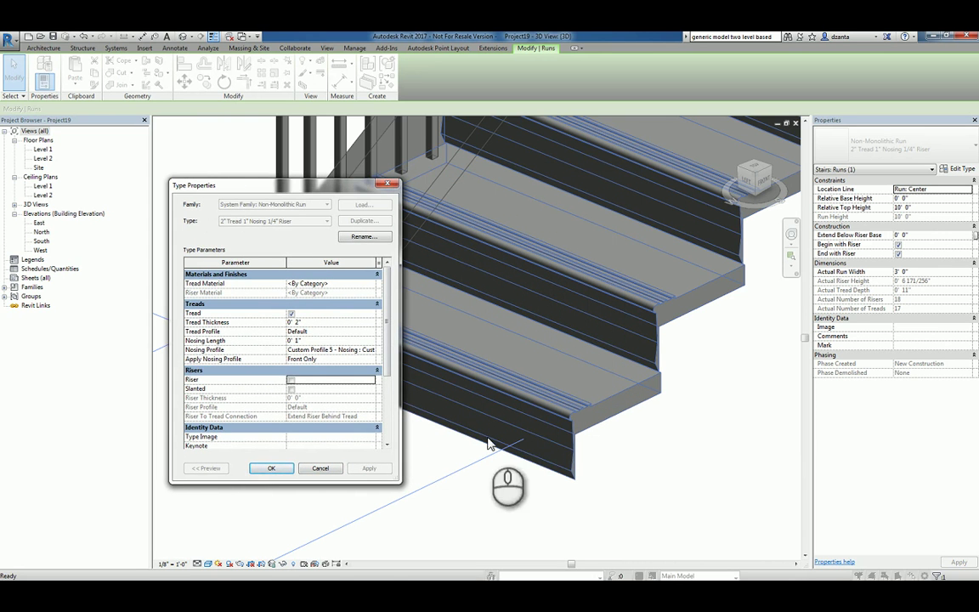
{"action": "left_click", "coordinate": [273, 467]}
{"action": "left_click", "coordinate": [702, 501]}
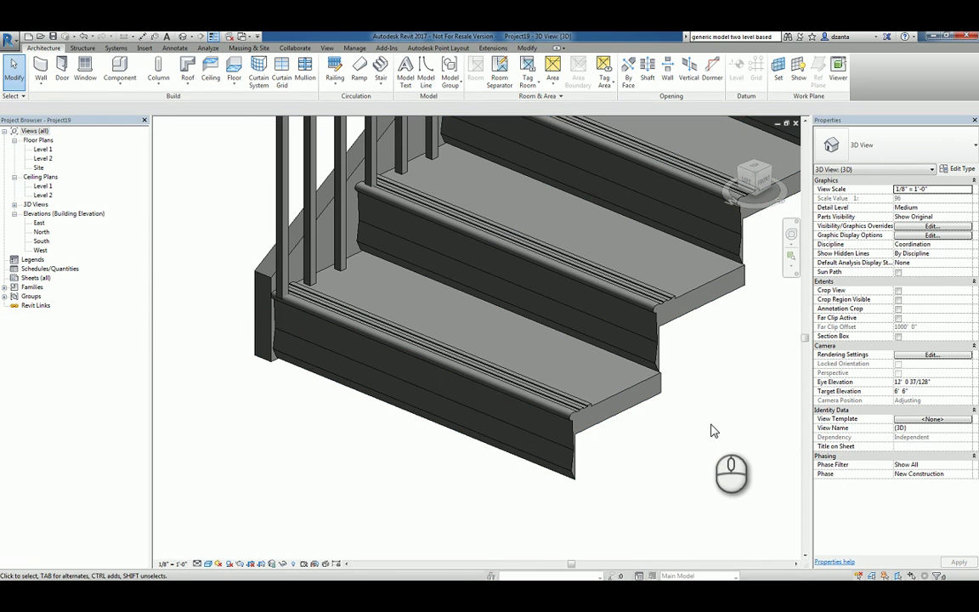
{"action": "scroll", "coordinate": [718, 446], "scroll_direction": "up", "scroll_amount": 2}
{"action": "scroll", "coordinate": [713, 451], "scroll_direction": "down", "scroll_amount": 2}
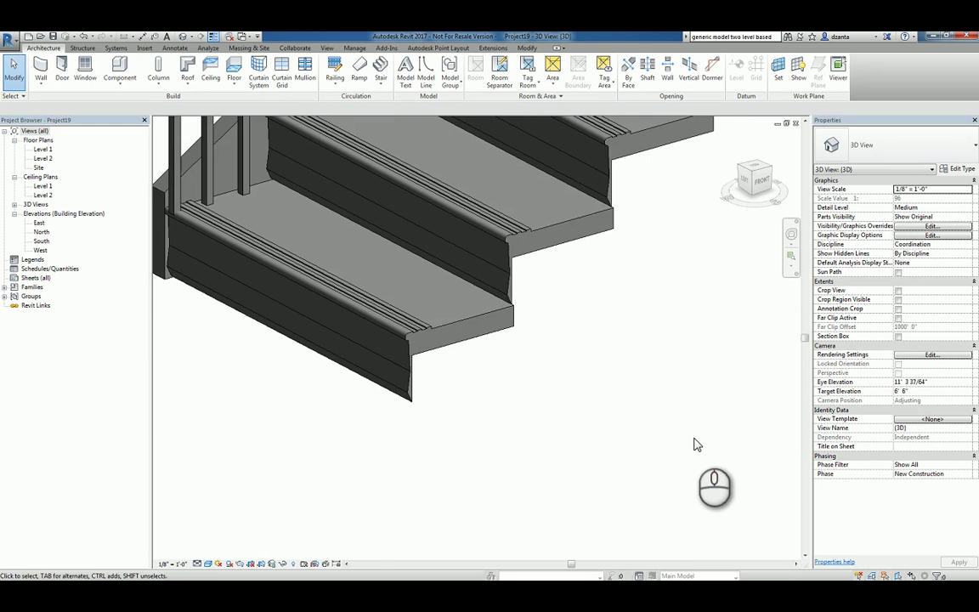
{"action": "middle_click_drag", "start_coordinate": [659, 437], "coordinate": [684, 461], "text": "shift"}
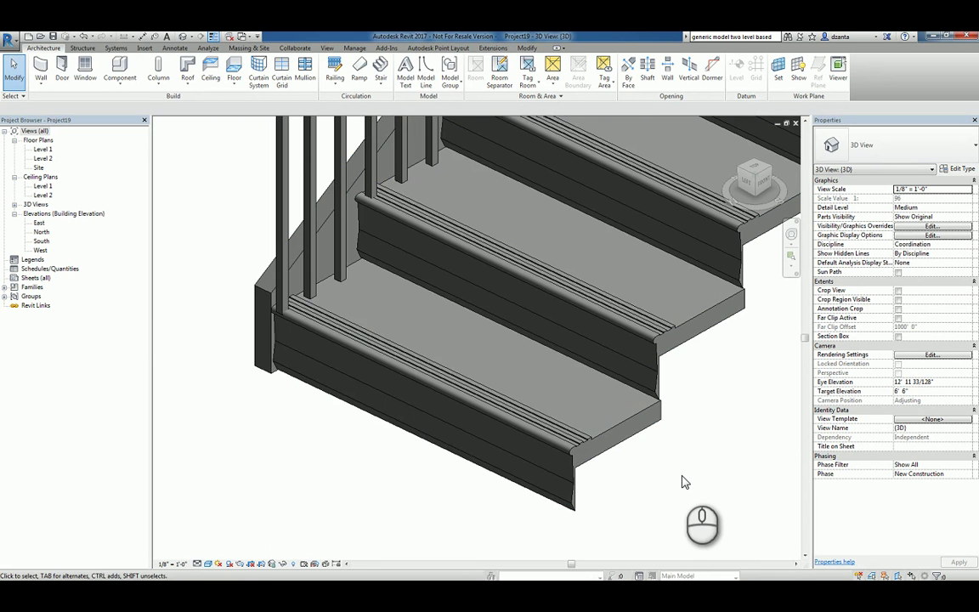
{"action": "middle_click_drag", "start_coordinate": [685, 482], "coordinate": [649, 452], "text": "shift"}
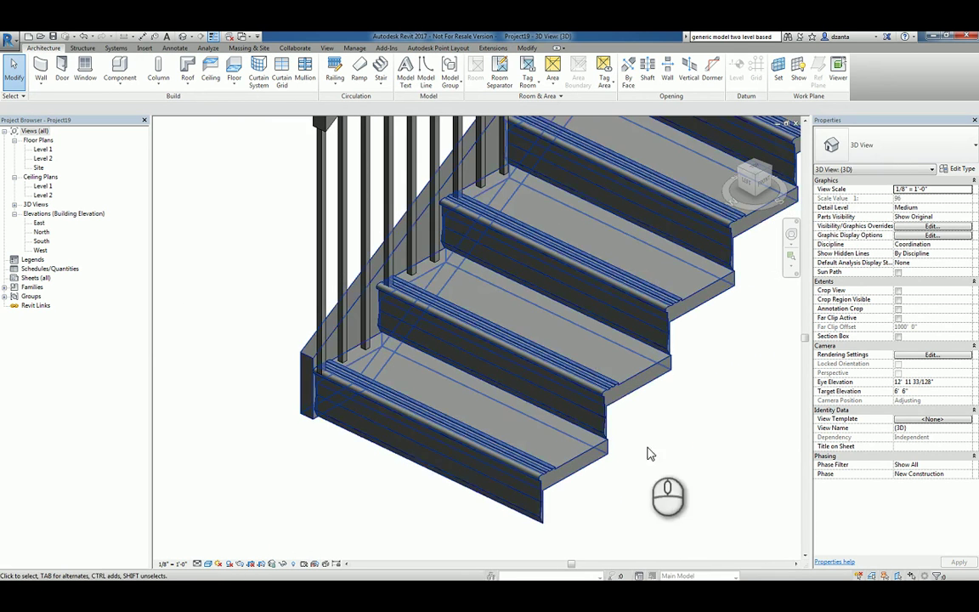
{"action": "key", "text": "Tab"}
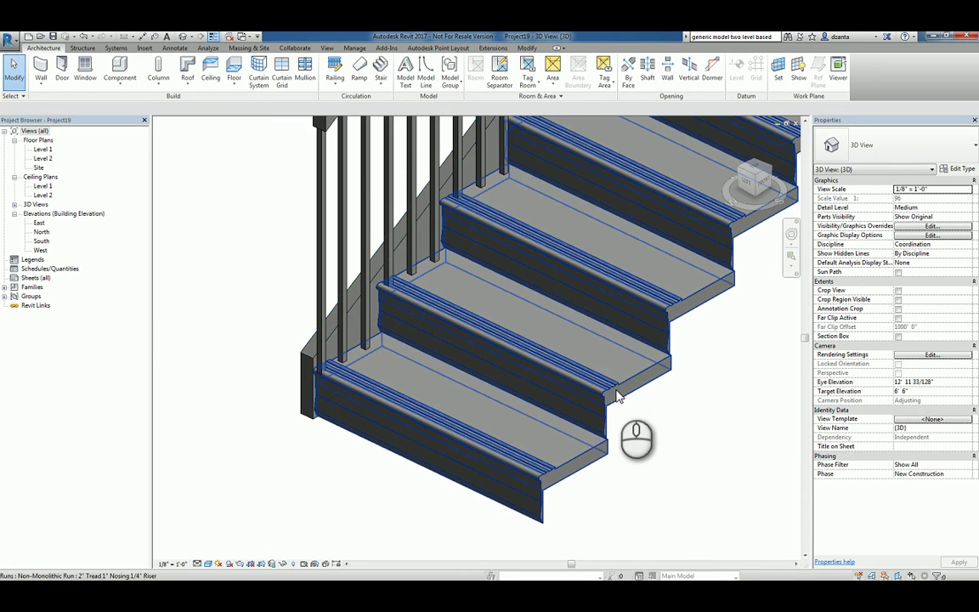
Set the stair run type's Apply Nosing Profile to Front and Right, then orbit to view the stair
{"action": "left_click", "coordinate": [618, 395]}
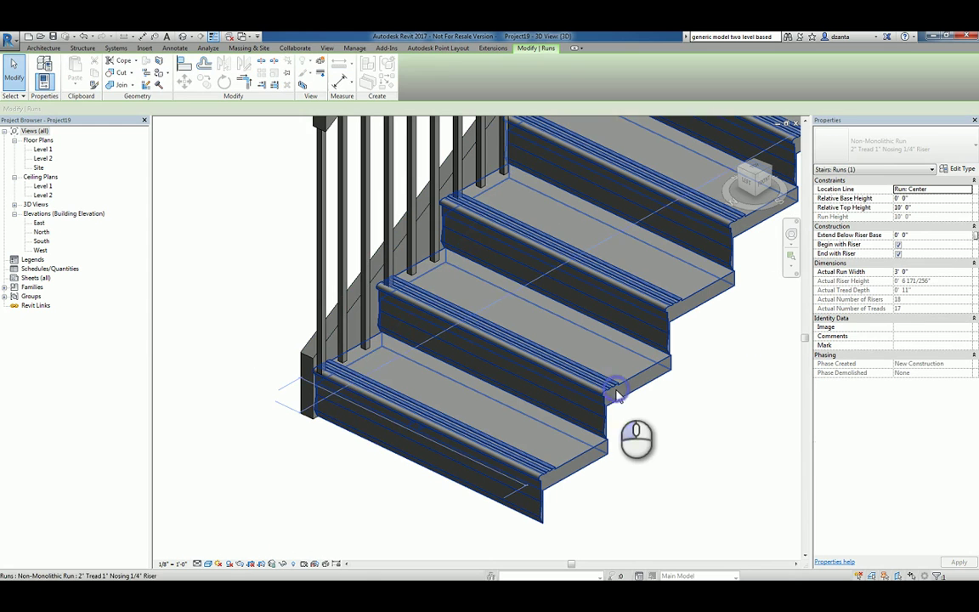
{"action": "left_click", "coordinate": [960, 169]}
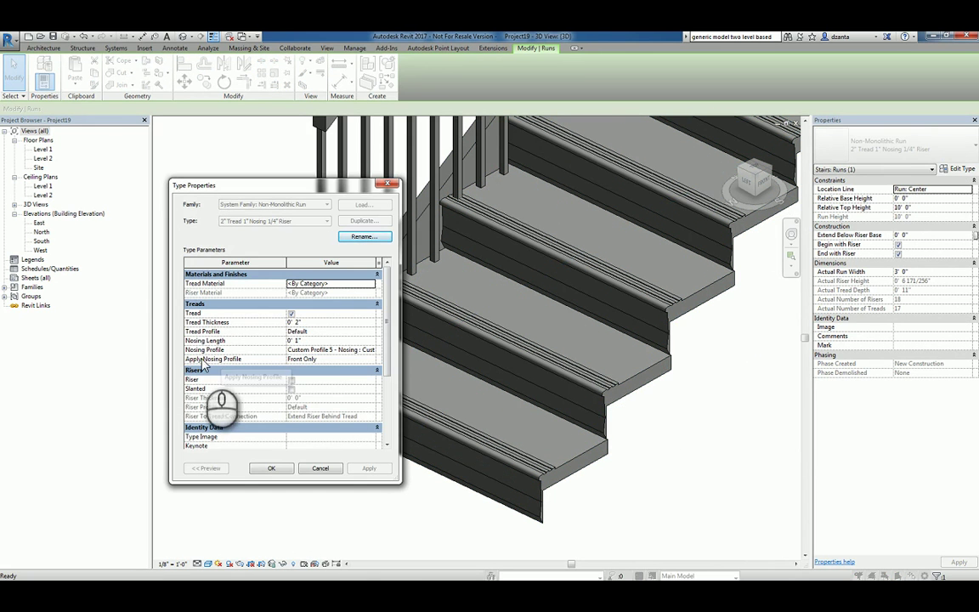
{"action": "left_click", "coordinate": [372, 362]}
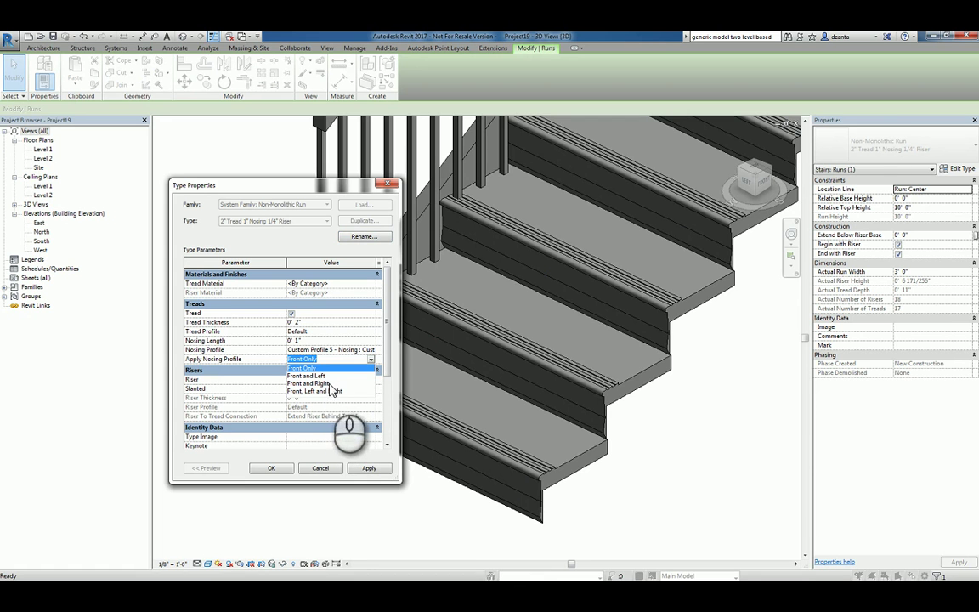
{"action": "left_click", "coordinate": [328, 383]}
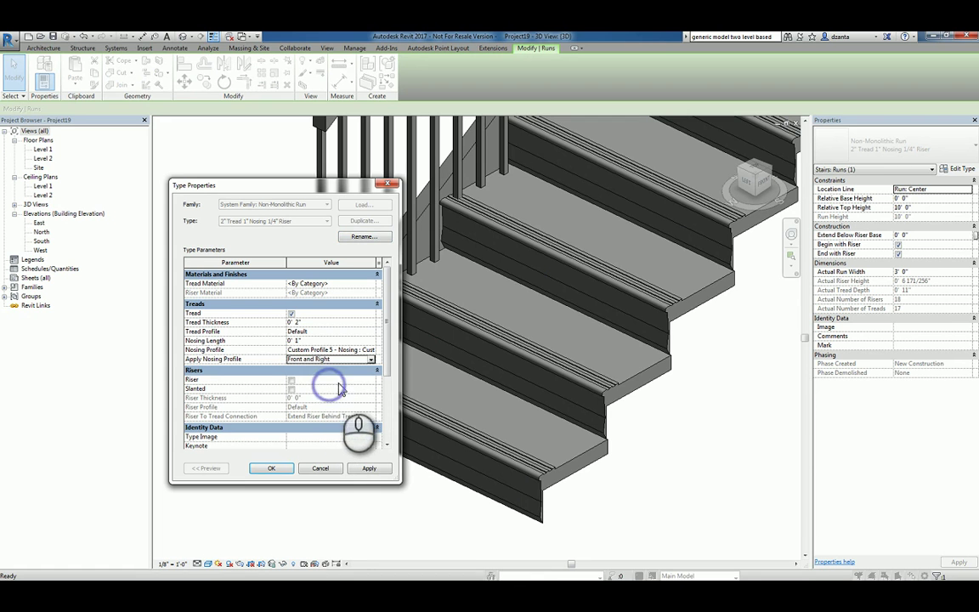
{"action": "left_click", "coordinate": [368, 468]}
{"action": "left_click", "coordinate": [276, 467]}
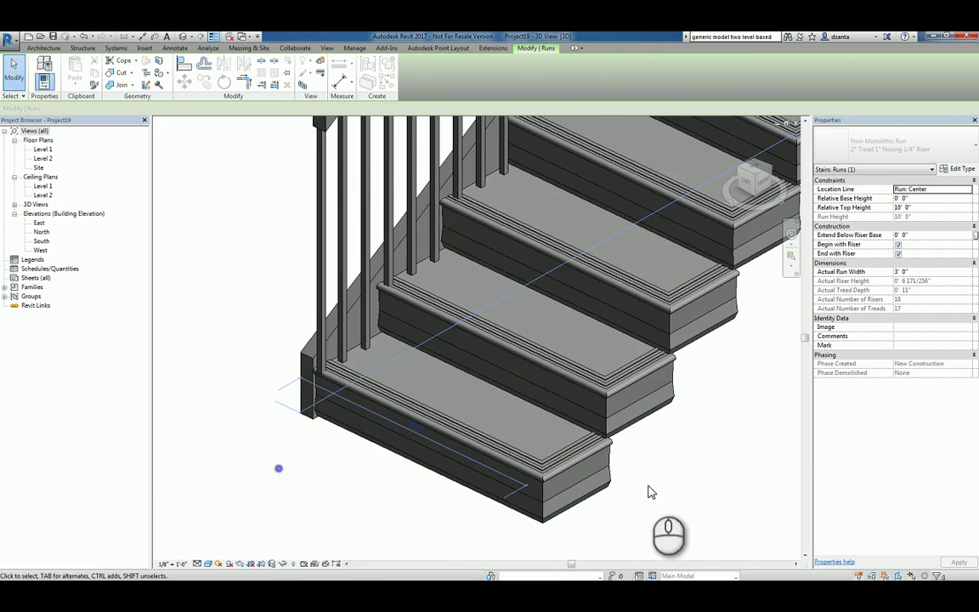
{"action": "left_click", "coordinate": [712, 486]}
{"action": "middle_click_drag", "start_coordinate": [714, 488], "coordinate": [763, 535], "text": "shift"}
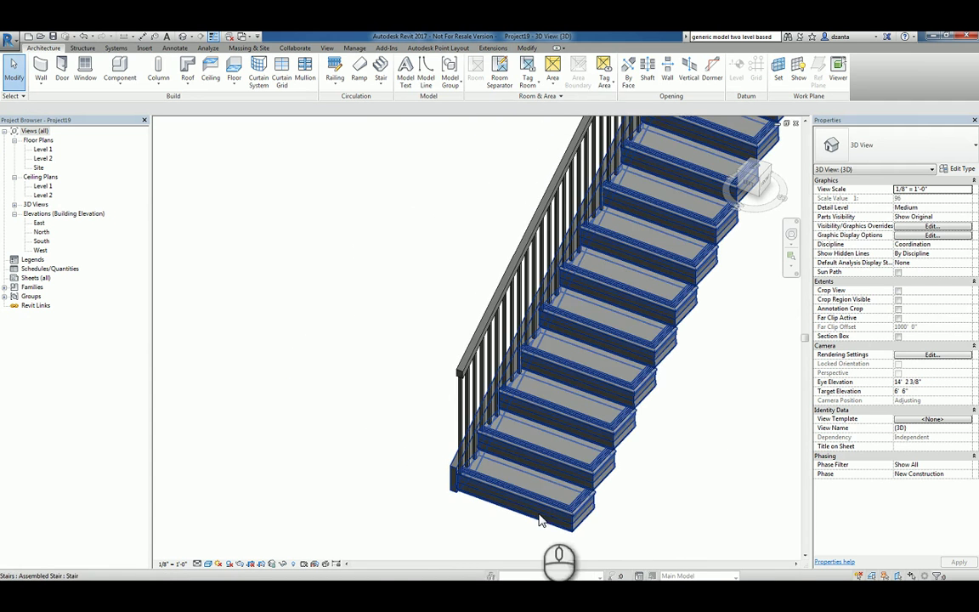
Set the stair type's Left Support to None to remove the left stringer
{"action": "left_click", "coordinate": [482, 474]}
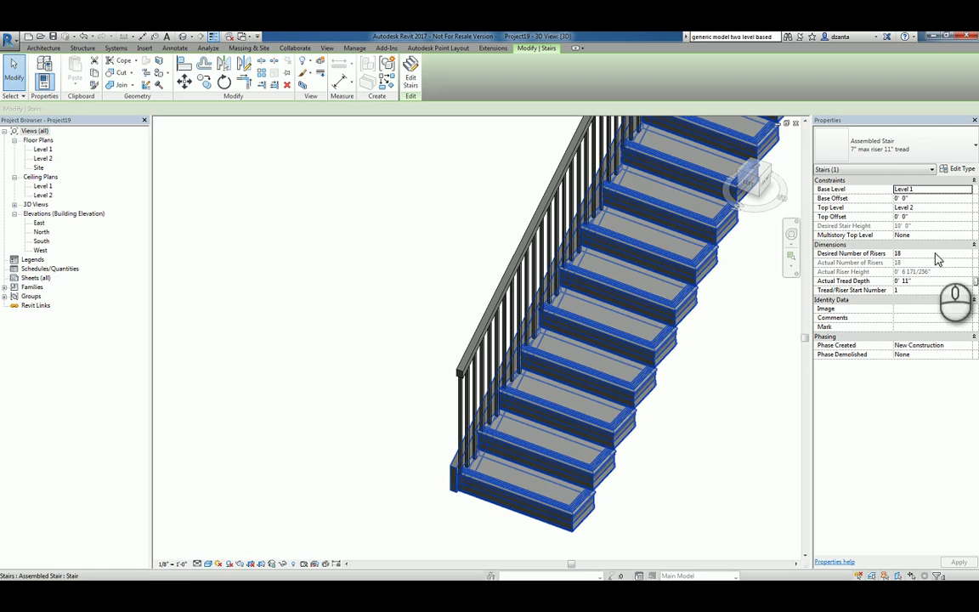
{"action": "left_click", "coordinate": [963, 169]}
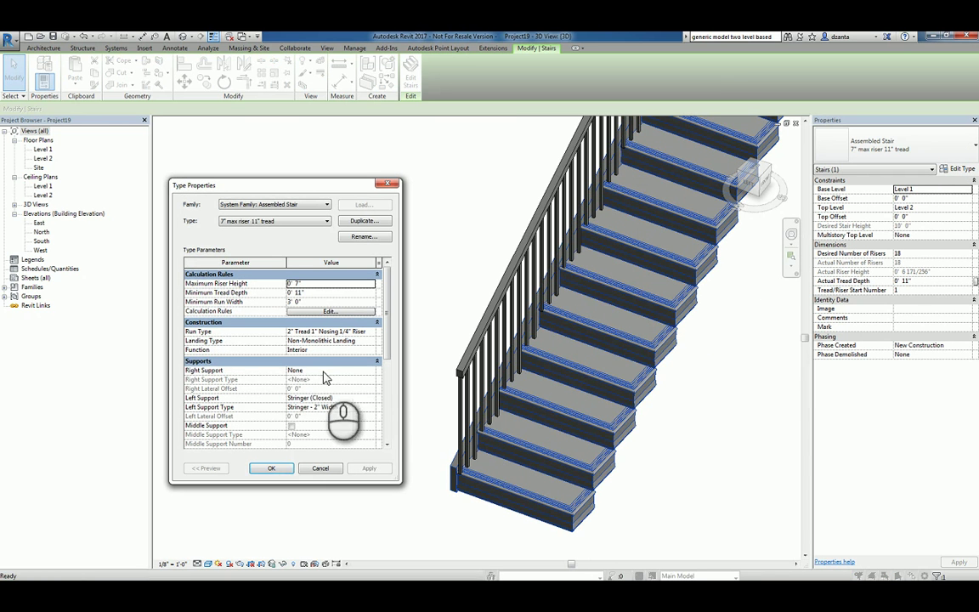
{"action": "left_click", "coordinate": [372, 398]}
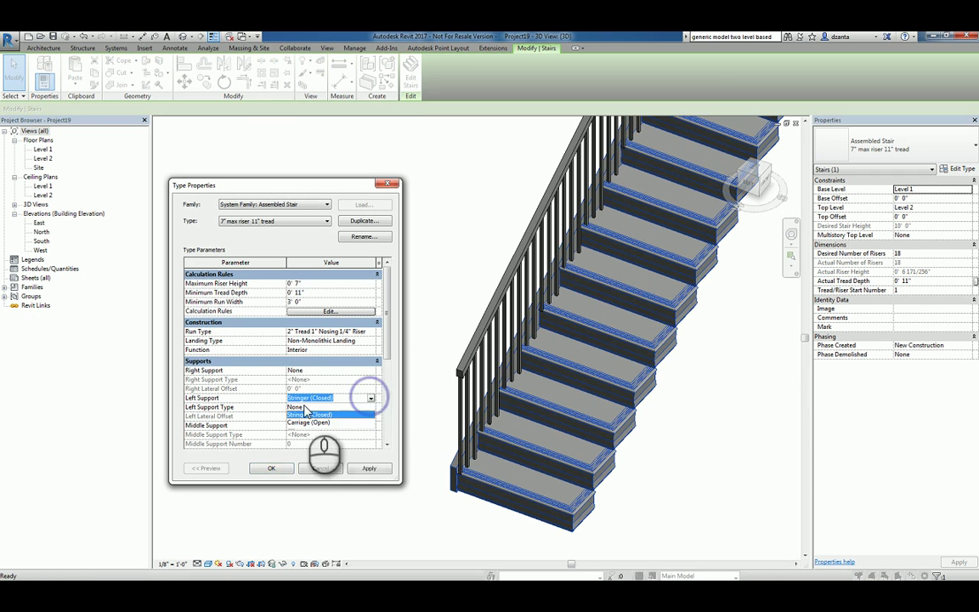
{"action": "left_click", "coordinate": [306, 407]}
{"action": "left_click", "coordinate": [271, 468]}
Delete the stair's railing
{"action": "left_click", "coordinate": [357, 491]}
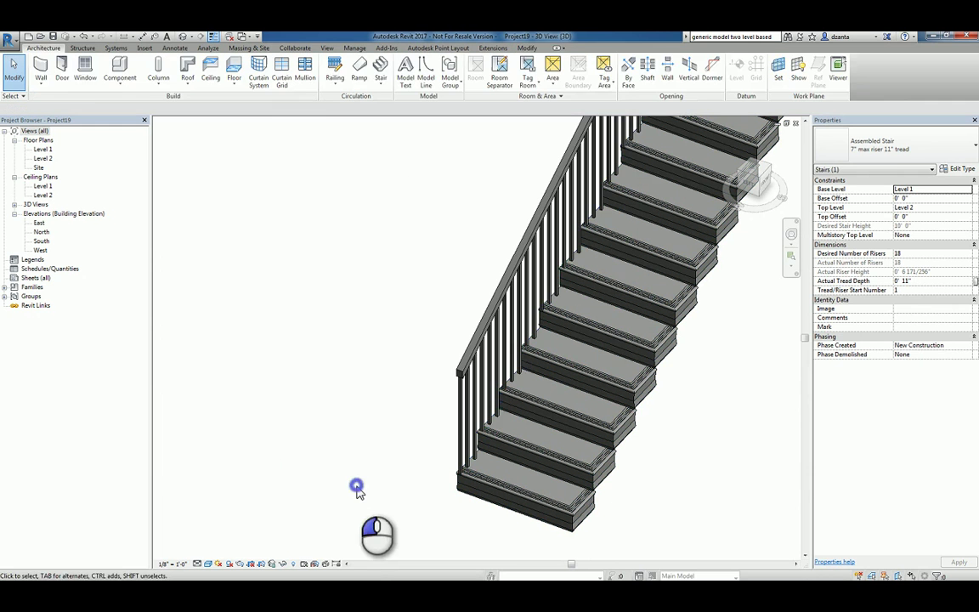
{"action": "left_click", "coordinate": [471, 363]}
{"action": "key", "text": "Delete"}
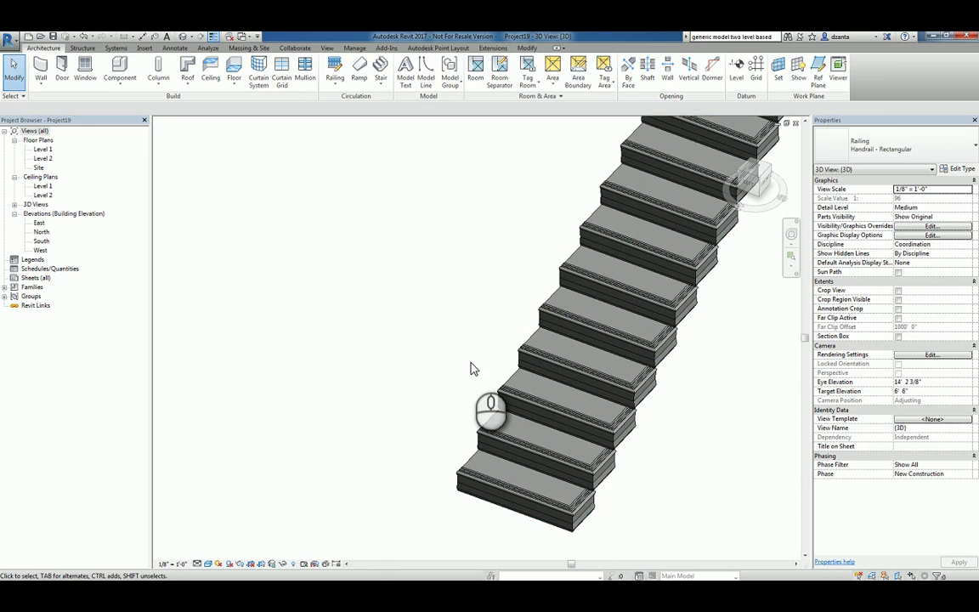
In the Level 1 plan, draw a wall along the stair's upper long edge past its far end
{"action": "double_click", "coordinate": [42, 149]}
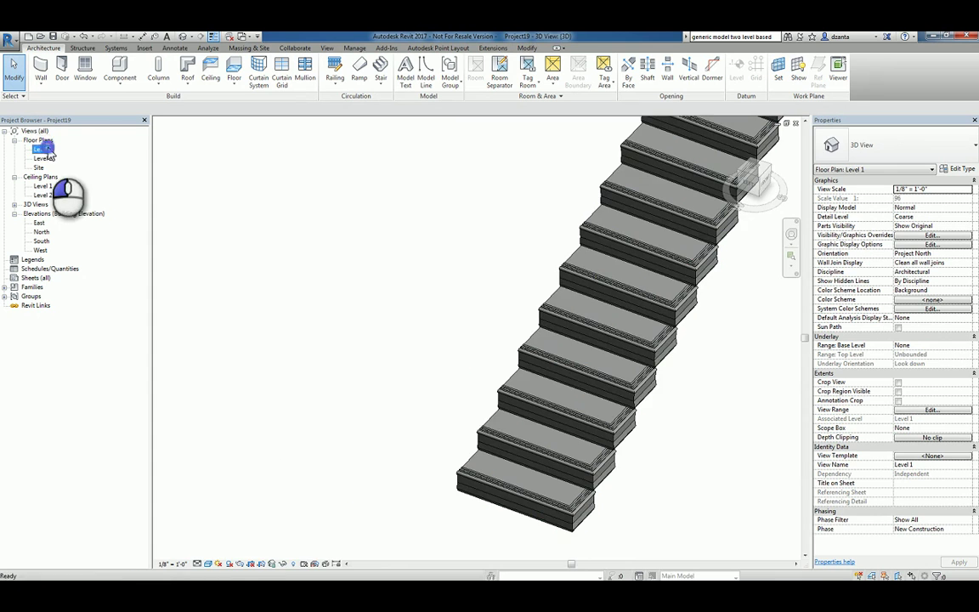
{"action": "scroll", "coordinate": [450, 300], "scroll_direction": "up", "scroll_amount": 5}
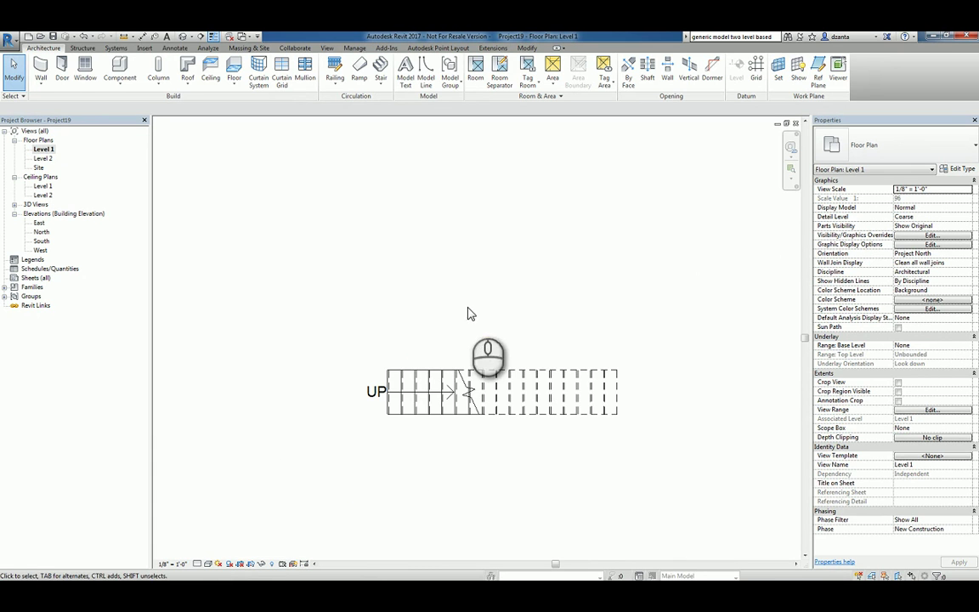
{"action": "left_click", "coordinate": [41, 68]}
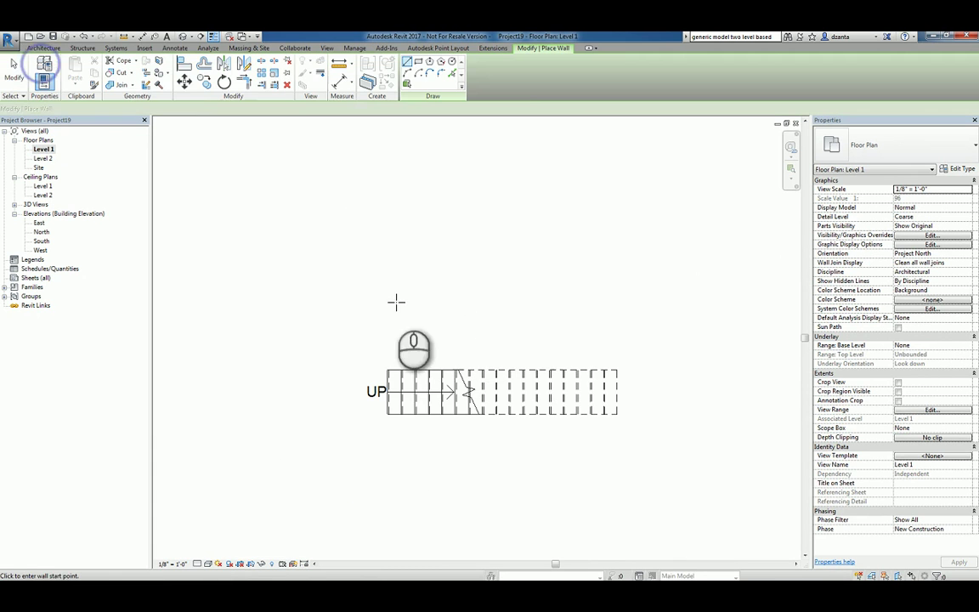
{"action": "left_click", "coordinate": [365, 361]}
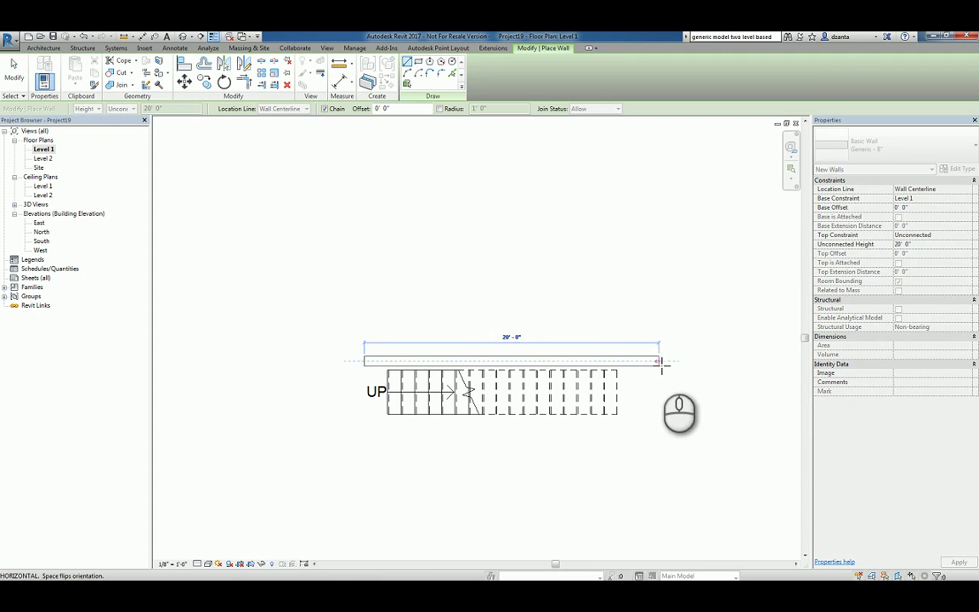
{"action": "left_click", "coordinate": [657, 361]}
{"action": "key", "text": "Escape"}
{"action": "key", "text": "Escape"}
Align the stair edge flush to the wall face
{"action": "key", "text": "l"}
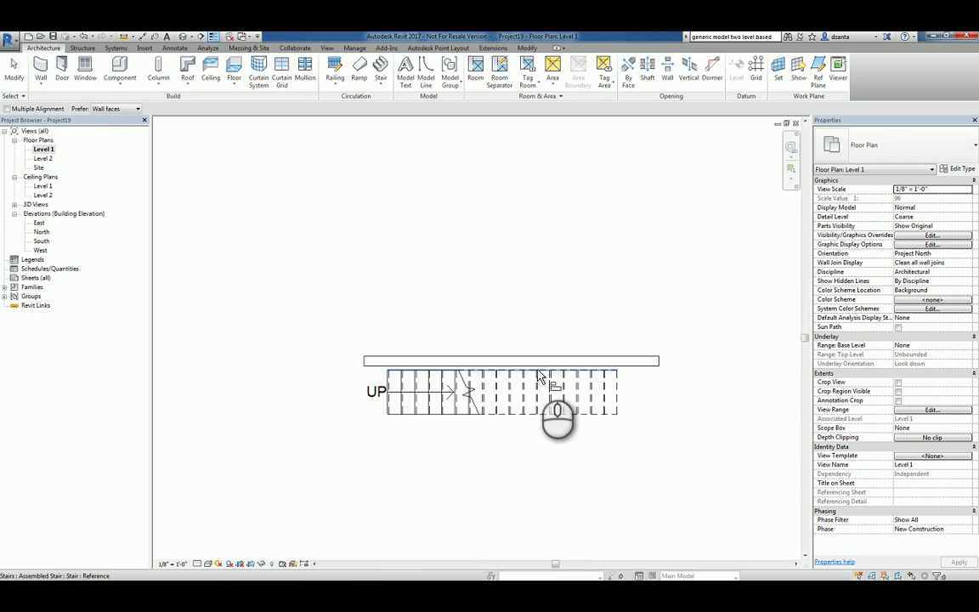
{"action": "left_click", "coordinate": [529, 368]}
{"action": "key", "text": "Escape"}
{"action": "key", "text": "Escape"}
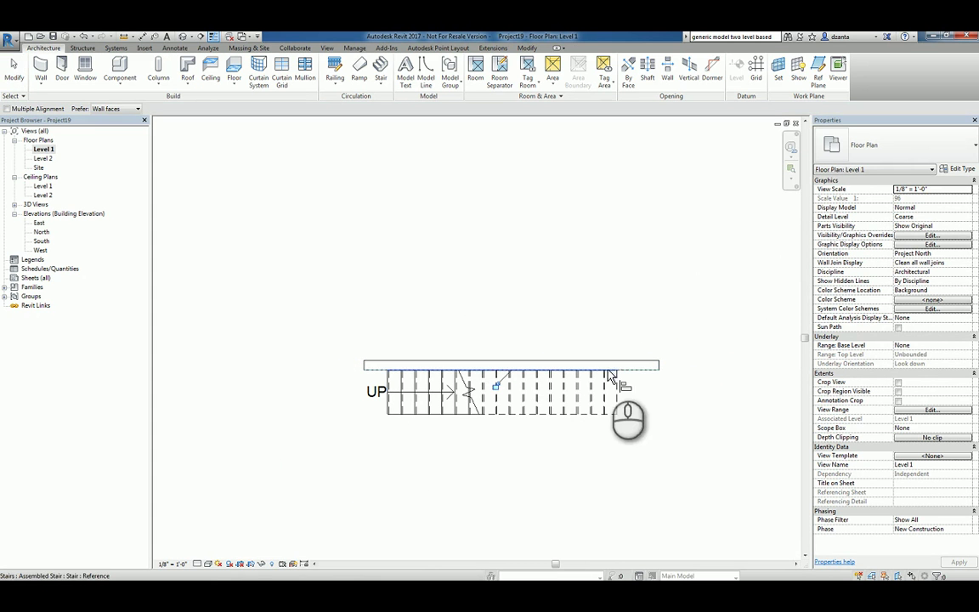
{"action": "left_click", "coordinate": [185, 38]}
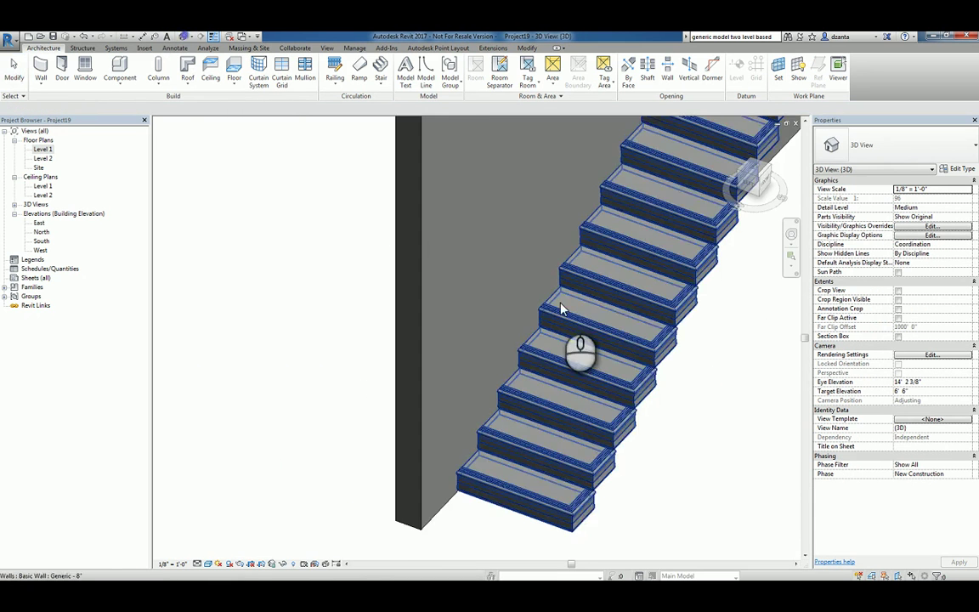
{"action": "middle_click_drag", "start_coordinate": [563, 311], "coordinate": [608, 462], "text": "shift"}
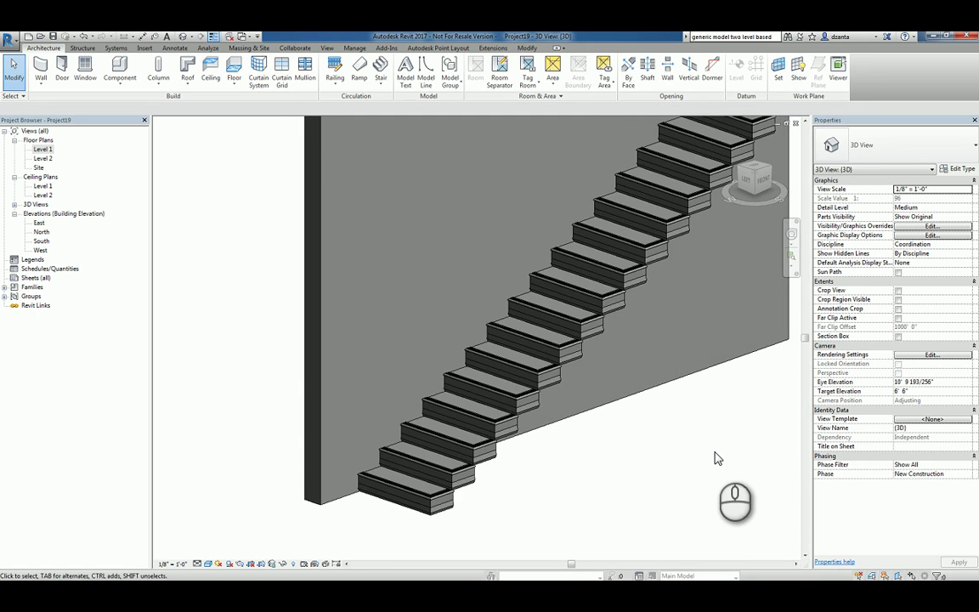